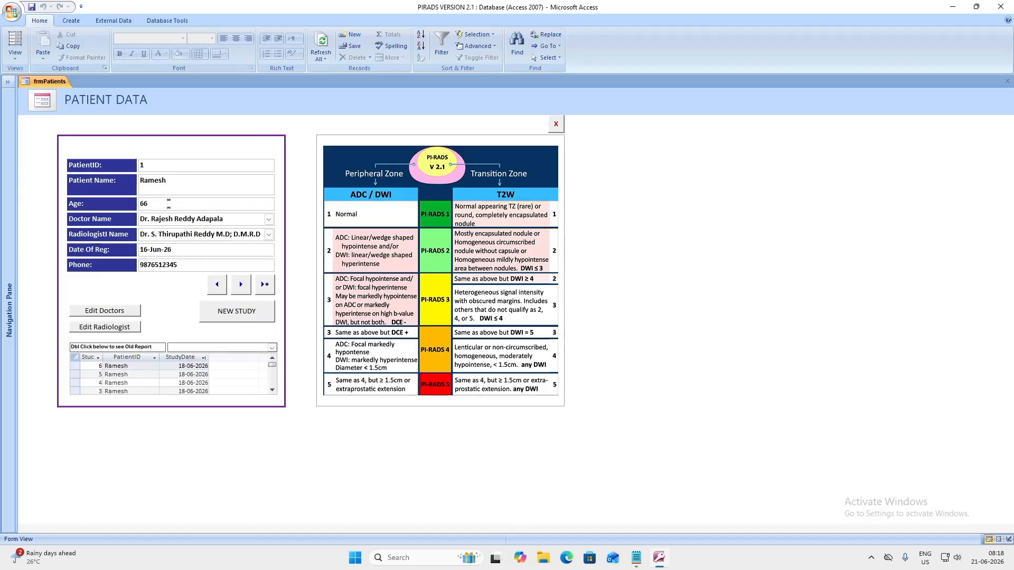
Keep the current referring doctor, choose the reporting radiologist, and start a new study record
click(269, 221)
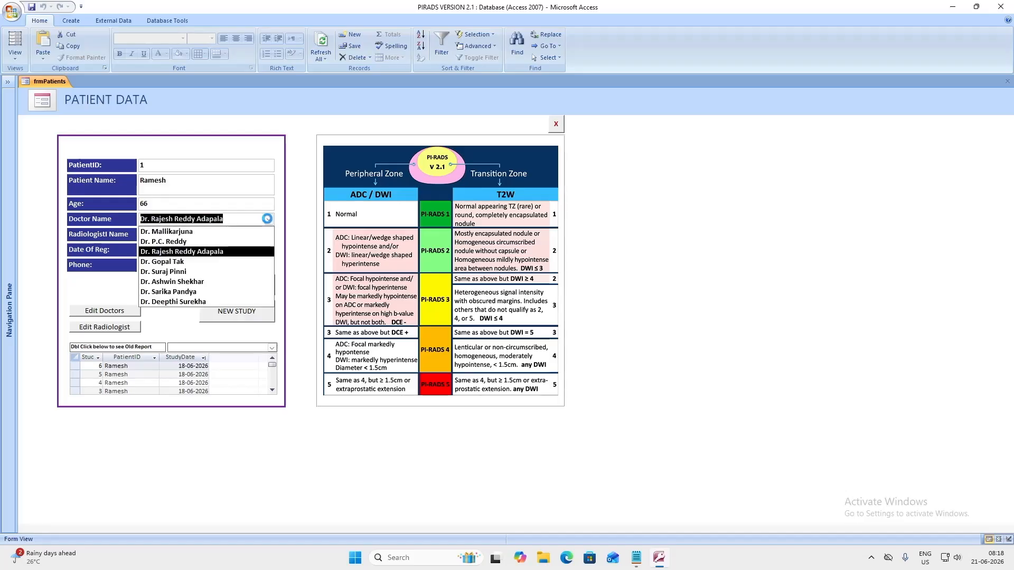
click(228, 252)
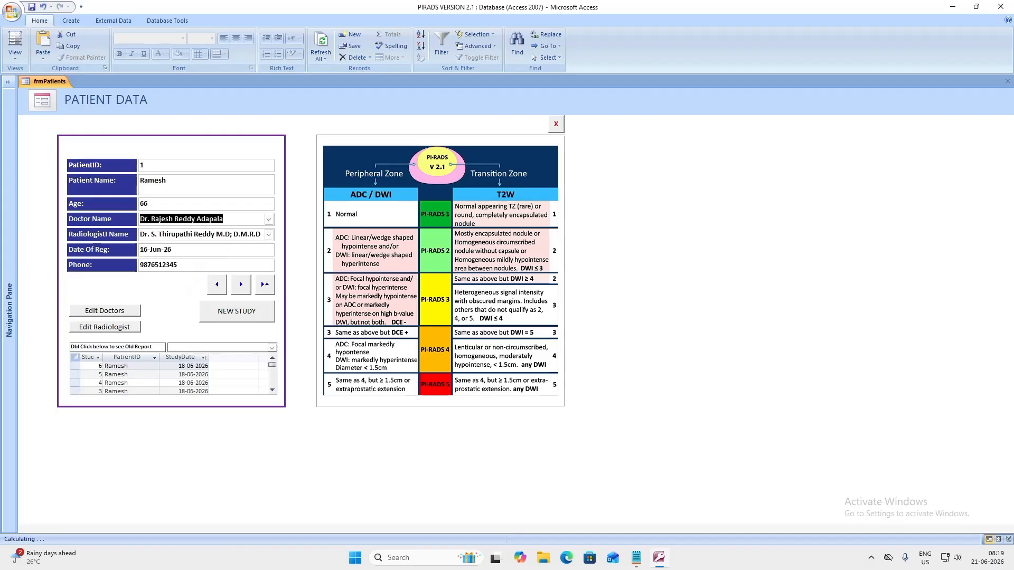
click(269, 235)
click(260, 248)
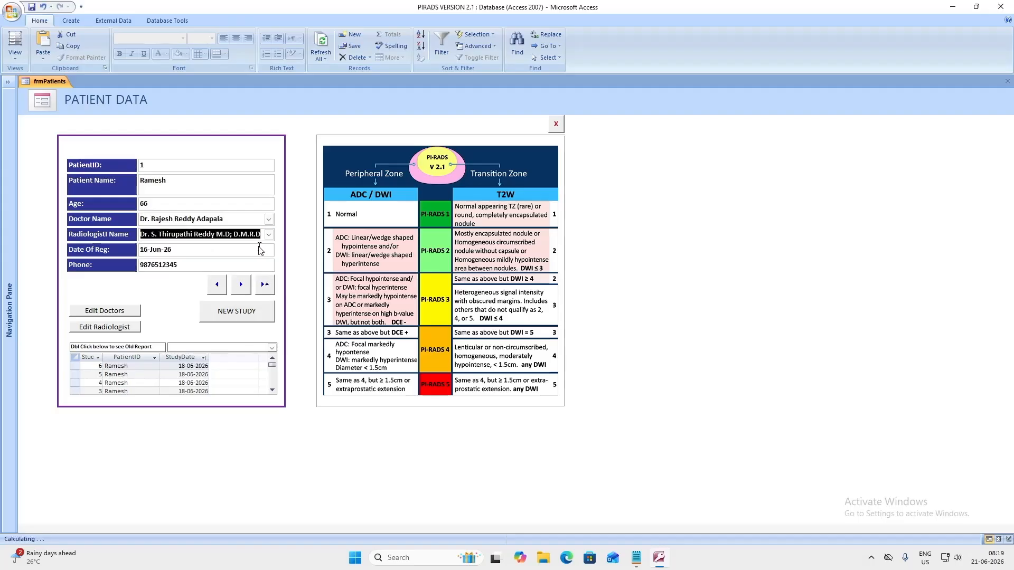
click(236, 315)
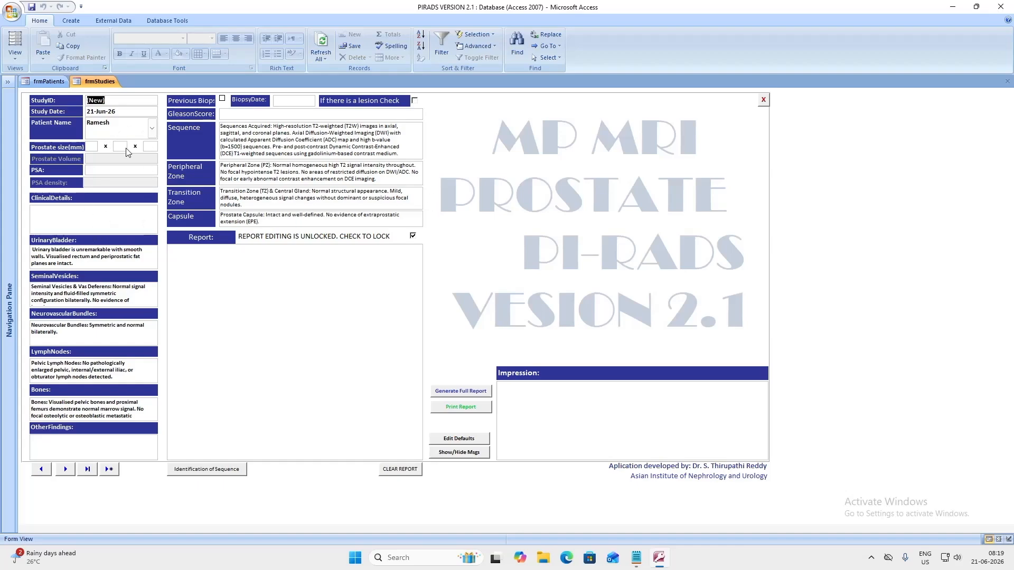
Enter a 56 × 56 × 56 mm prostate size and a PSA of 12 ng/ml
click(91, 147)
text(56)
key(Tab)
text(56)
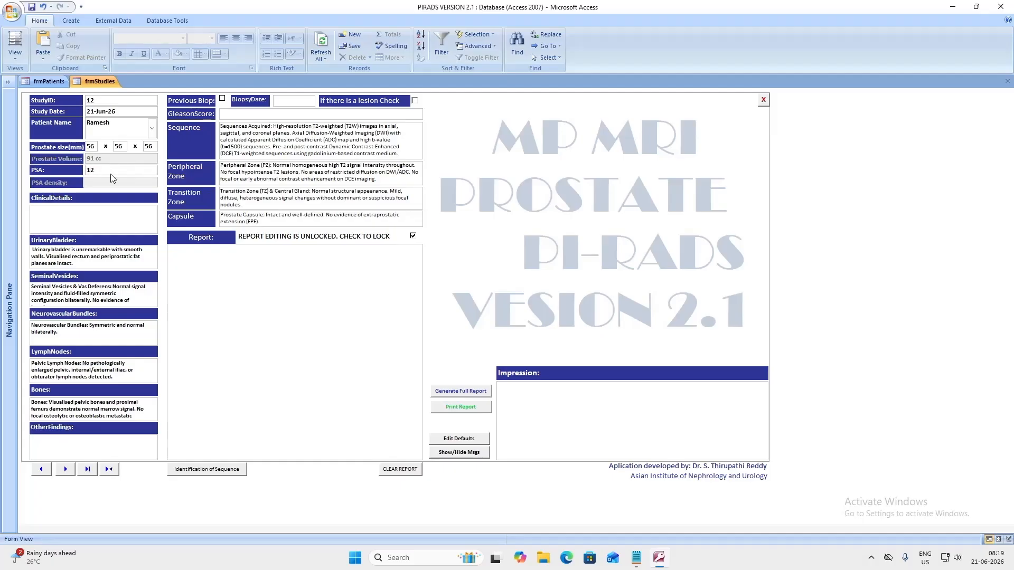
click(127, 138)
Enter 'Prostatomegaly' as the clinical details
click(91, 216)
text(Prostatomegaly)
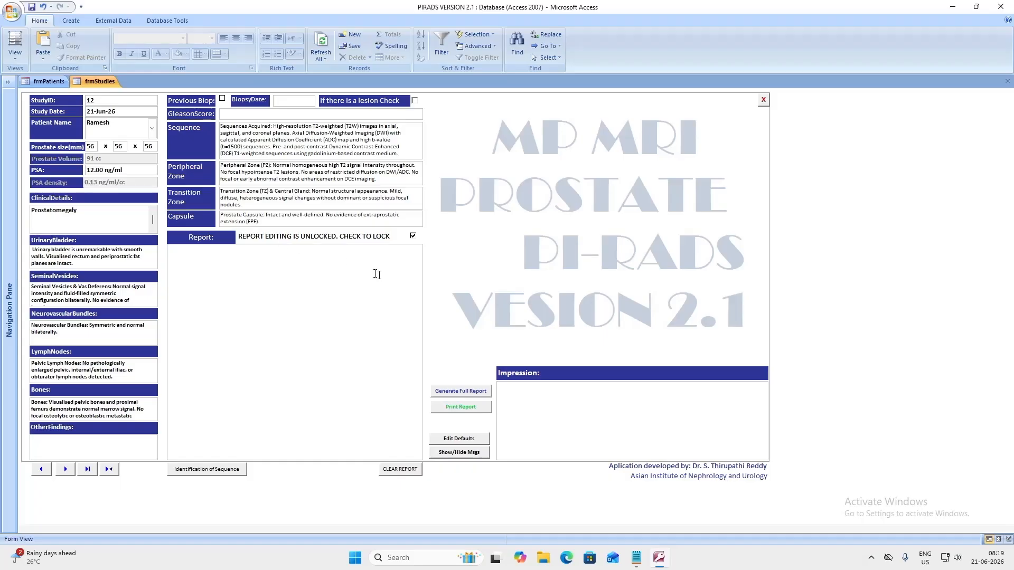
click(340, 274)
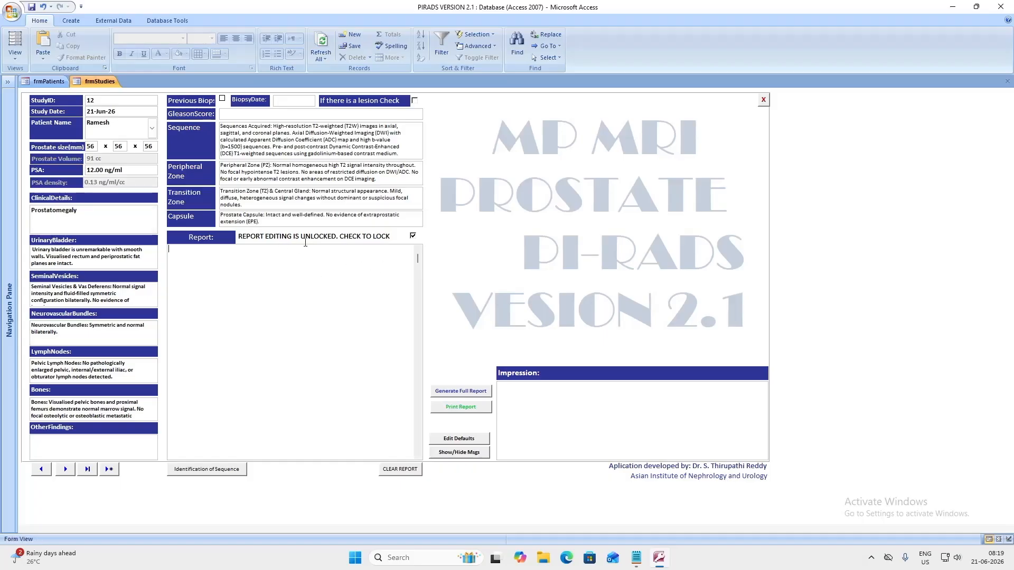
Generate the full report with its PI-RADS 1 impression and open the print preview
click(457, 394)
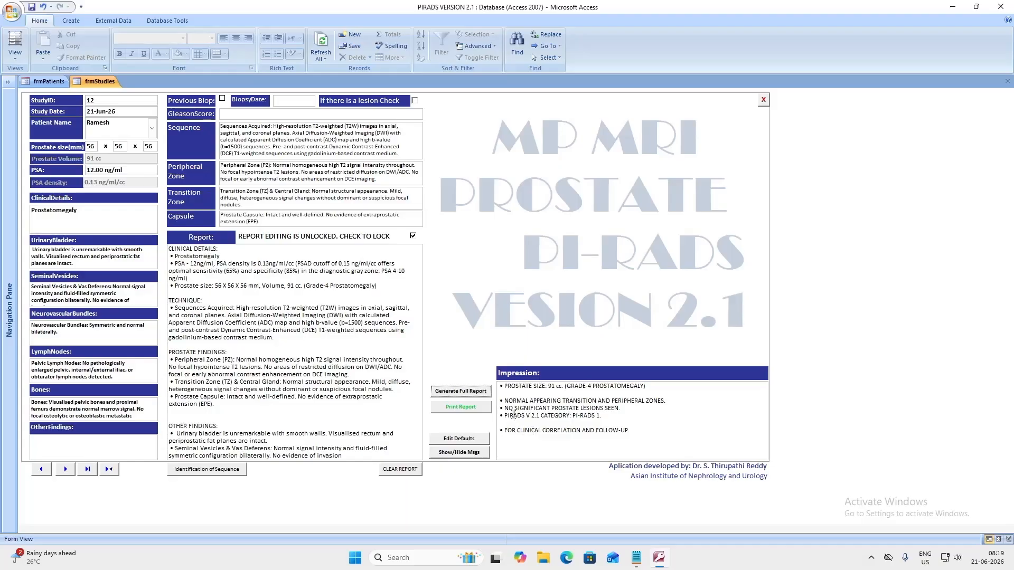
drag(506, 415, 622, 419)
click(623, 419)
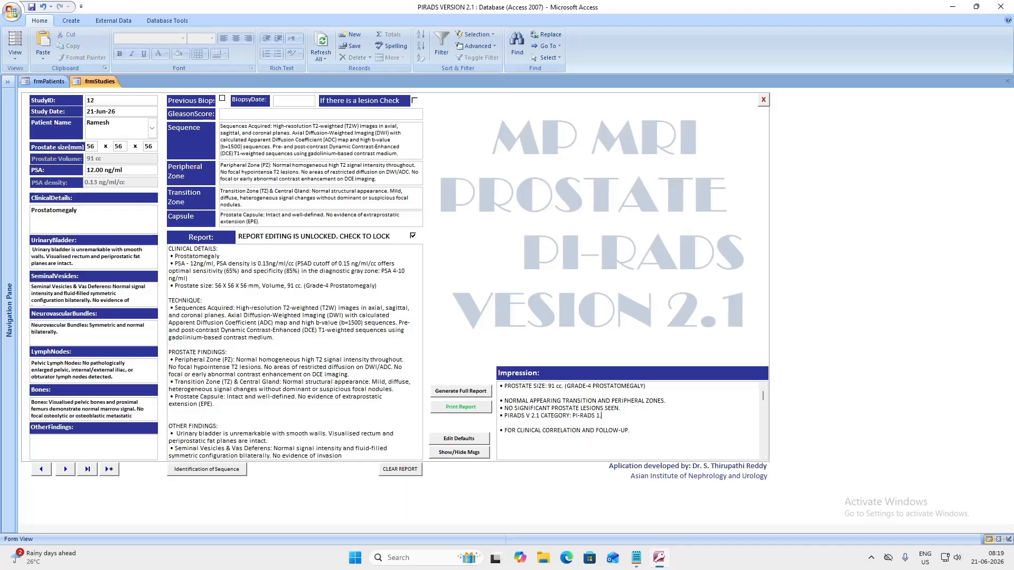
click(458, 409)
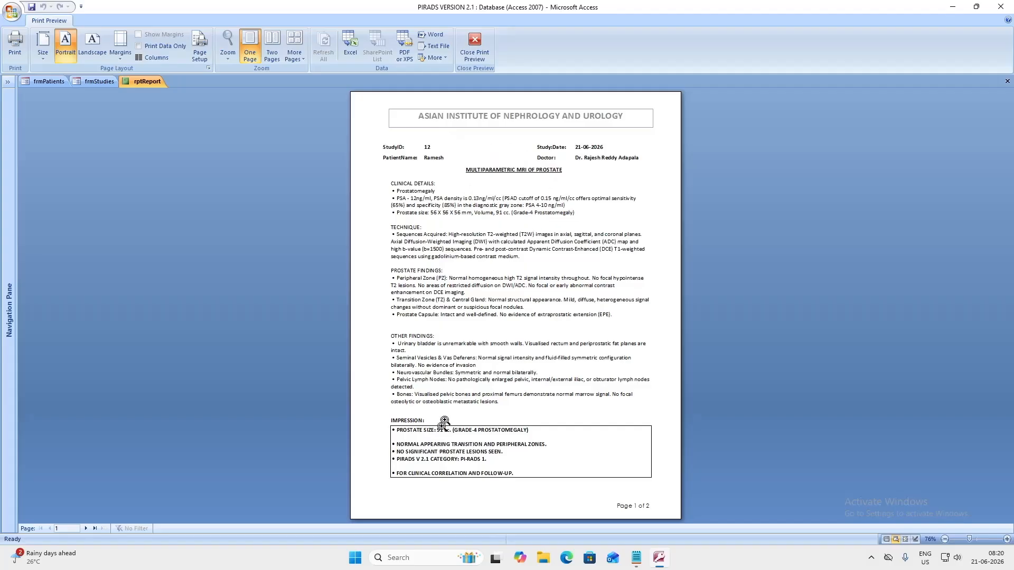
View page 2 of the report, showing the PI-RADS risk table and PSA density 0.13
click(86, 529)
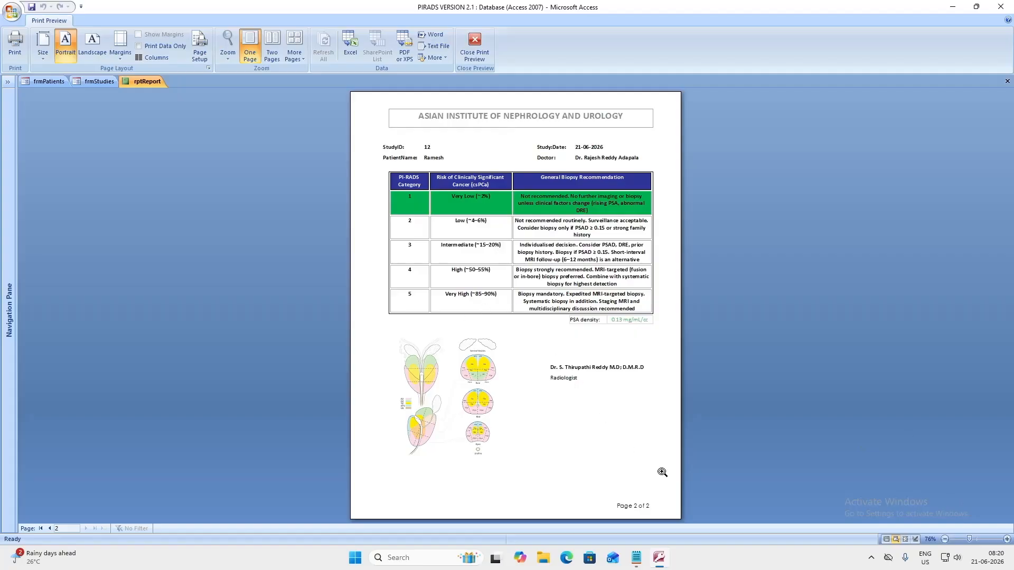
click(872, 557)
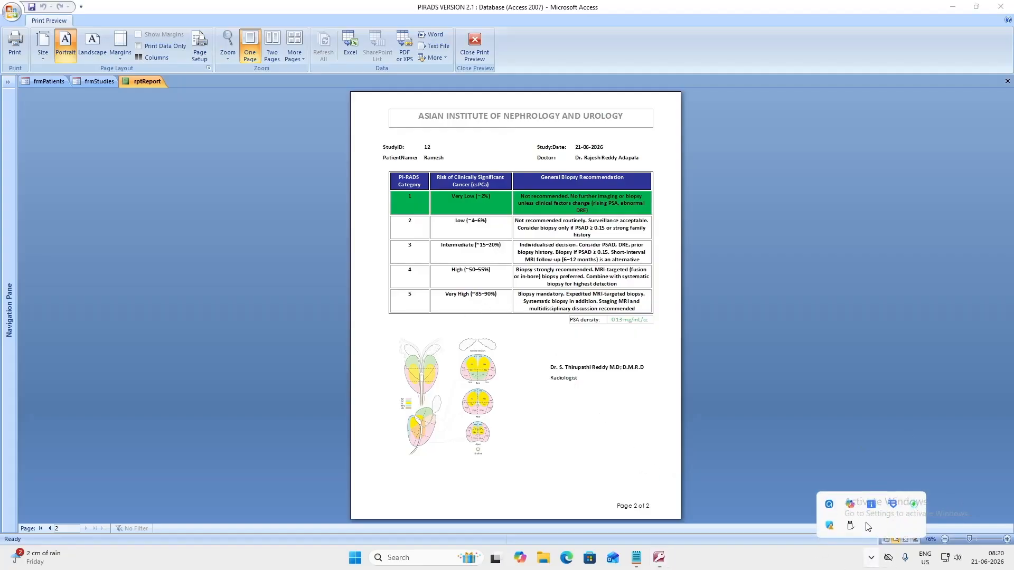
click(830, 505)
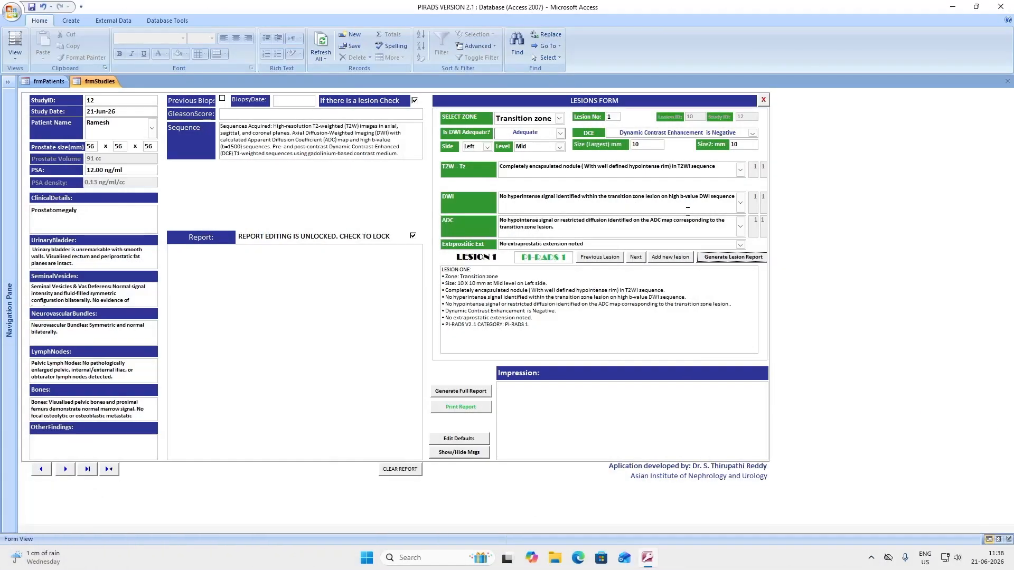
Set lesion 1 findings: heterogeneous T2W with obscure margins, focal DWI hyperintensity, focal ADC
click(740, 170)
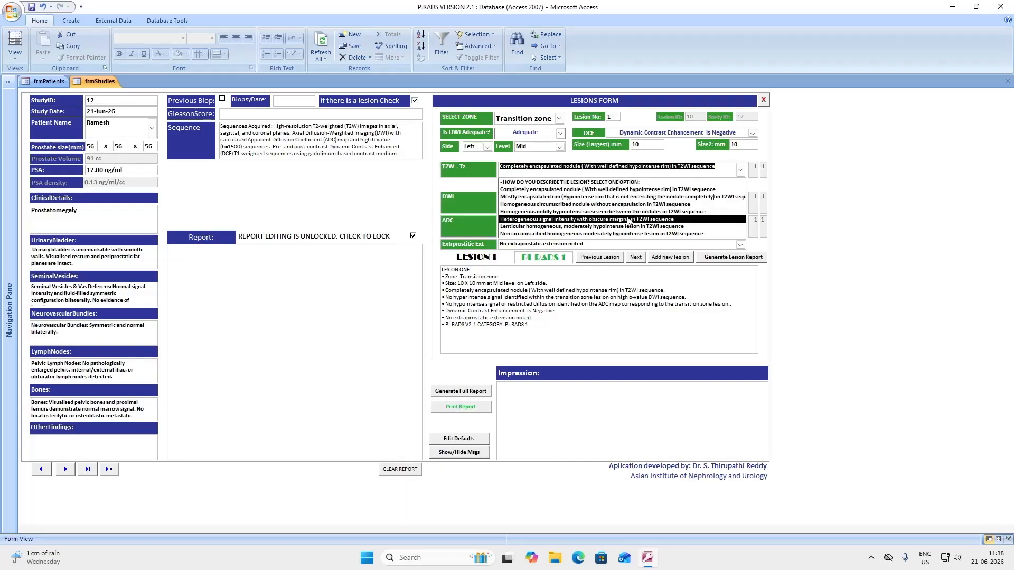
click(569, 221)
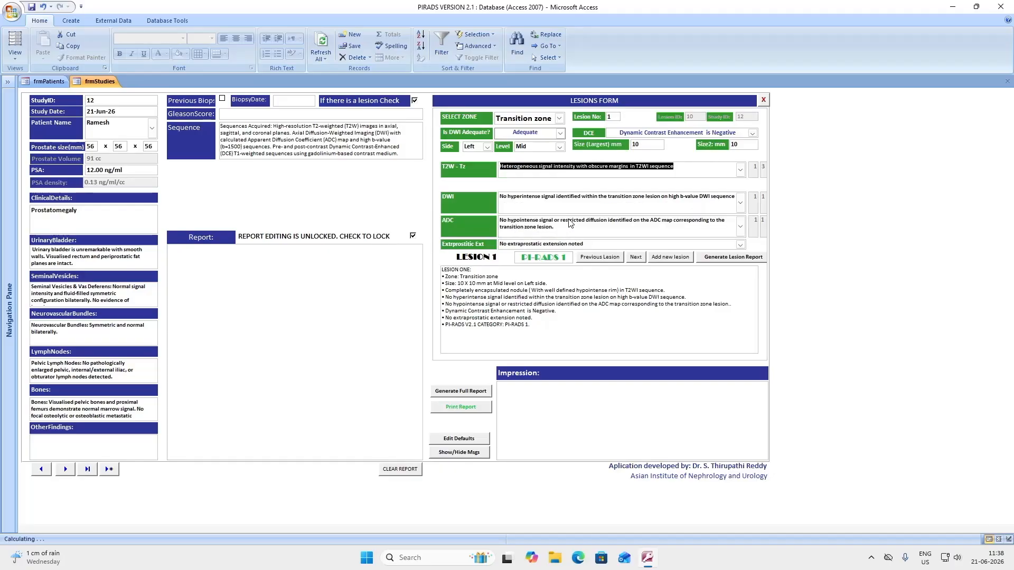
click(741, 203)
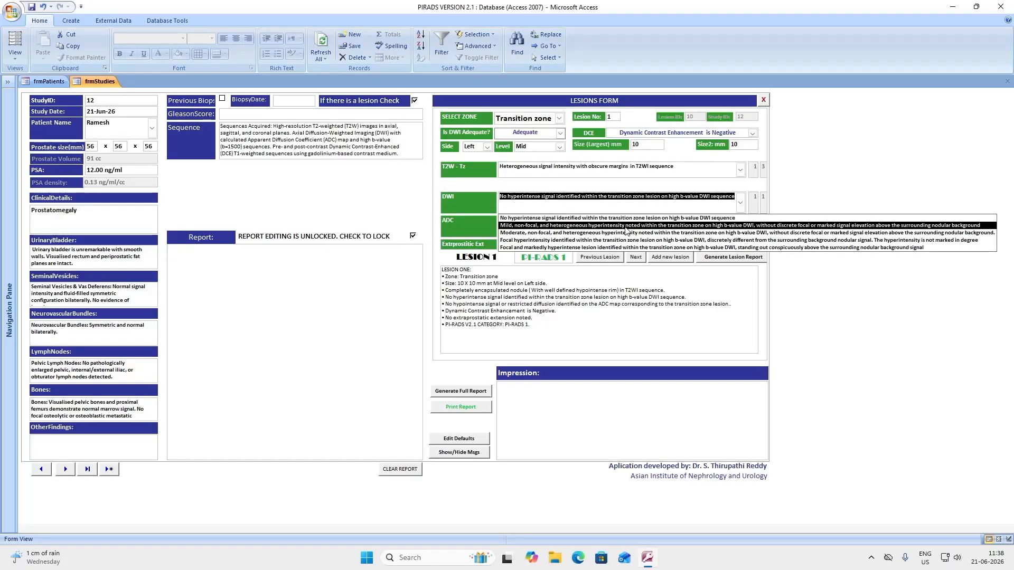
click(576, 240)
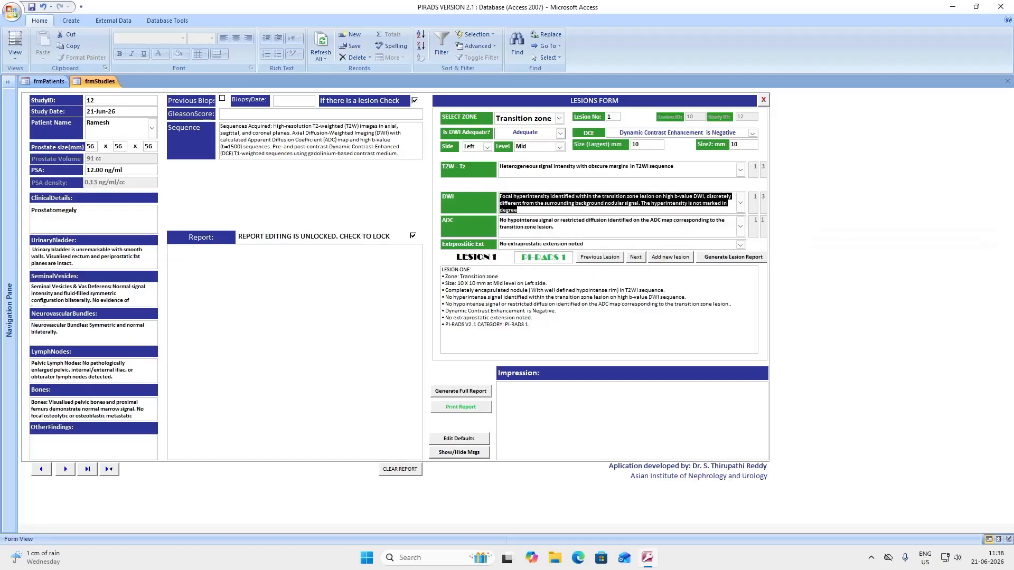
click(741, 231)
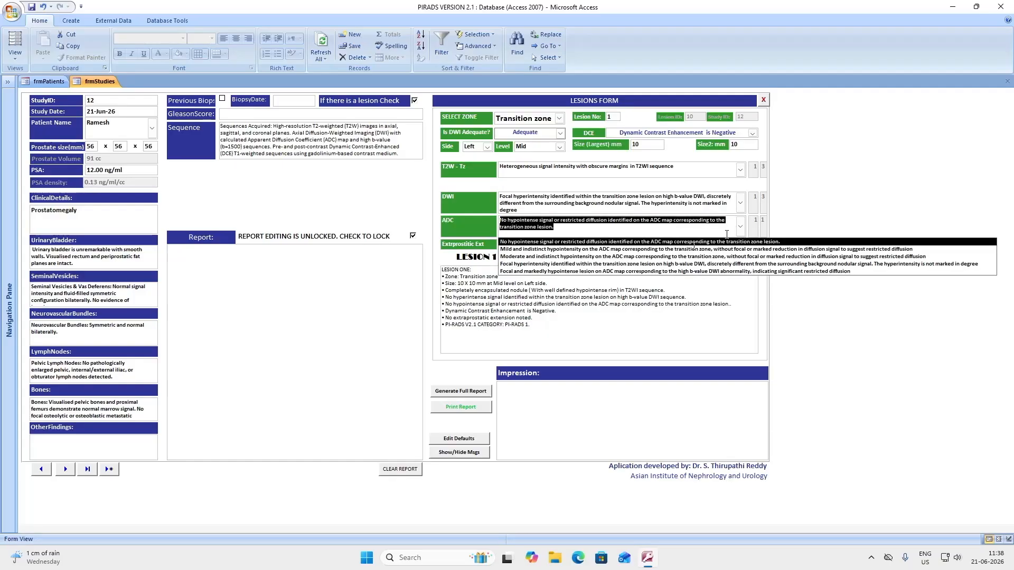
click(593, 266)
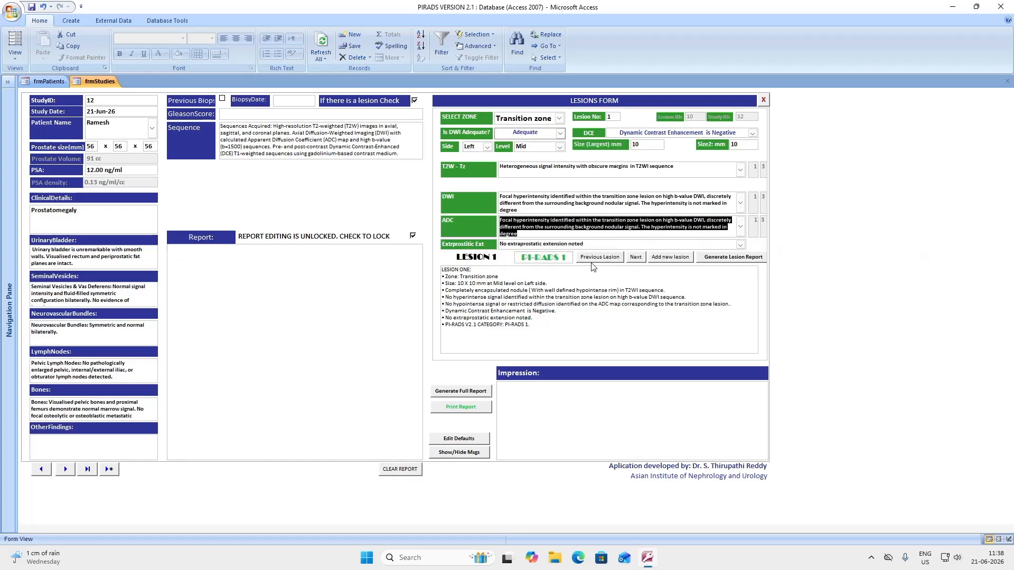
Regenerate lesion 1's report so it scores PI-RADS 3
click(729, 258)
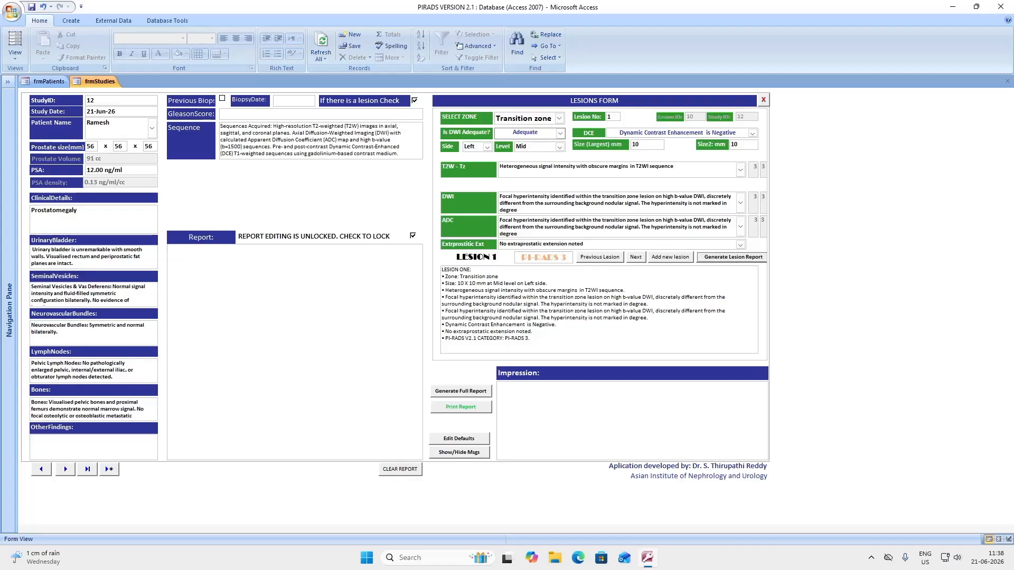
click(871, 558)
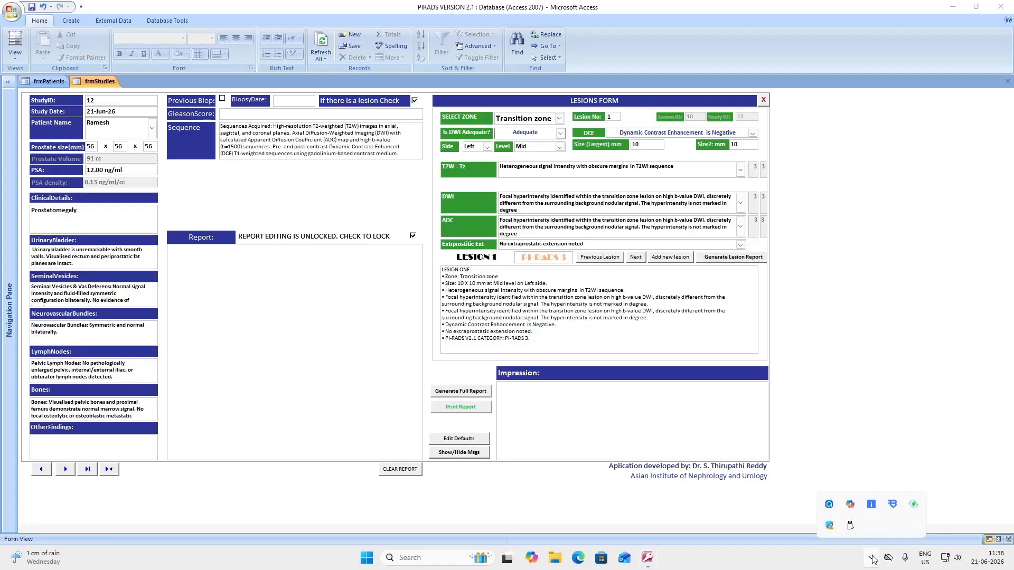
click(831, 507)
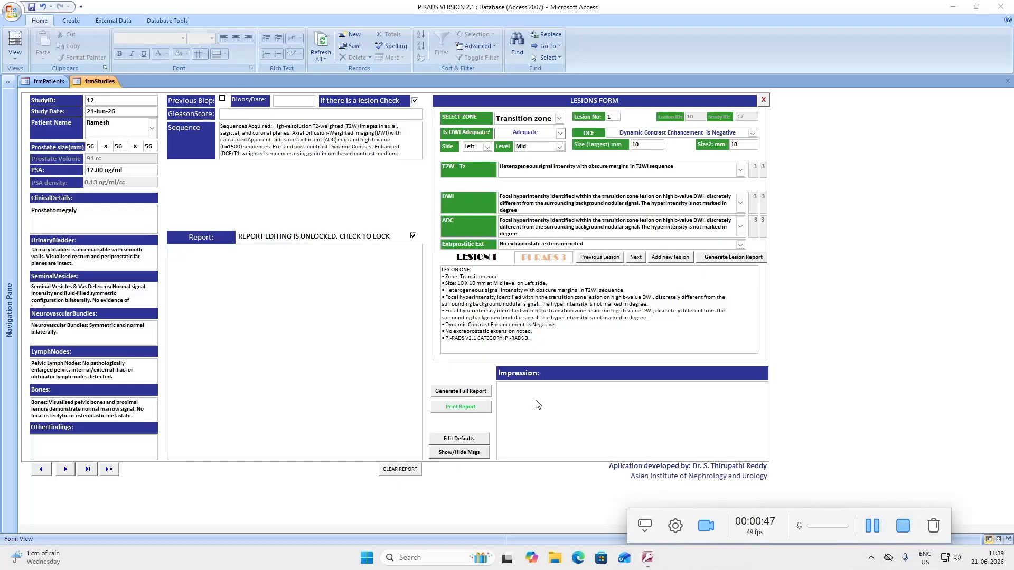
Regenerate the full report with the PI-RADS 3 lesion and view page 2 of its preview
click(459, 392)
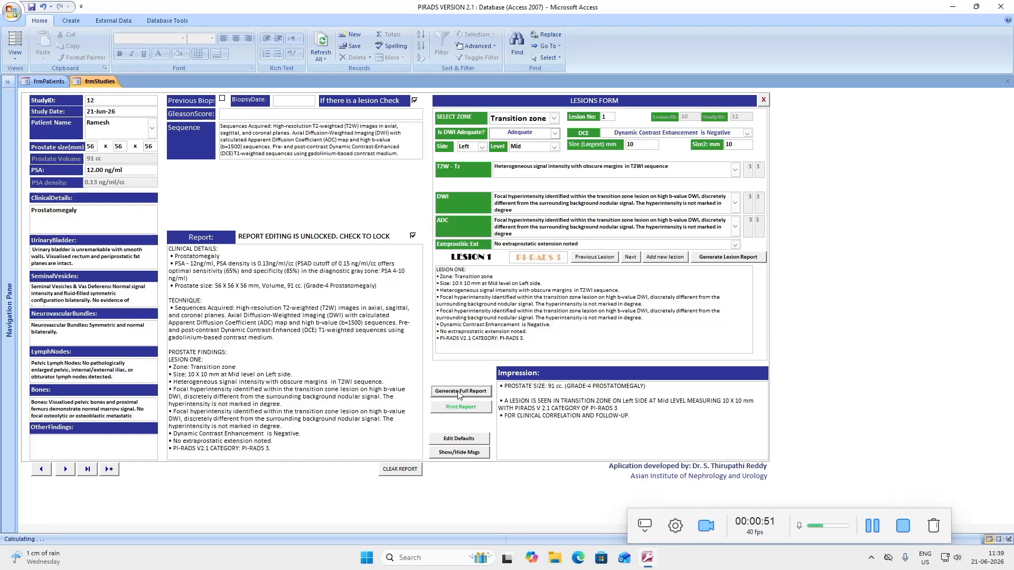
click(460, 407)
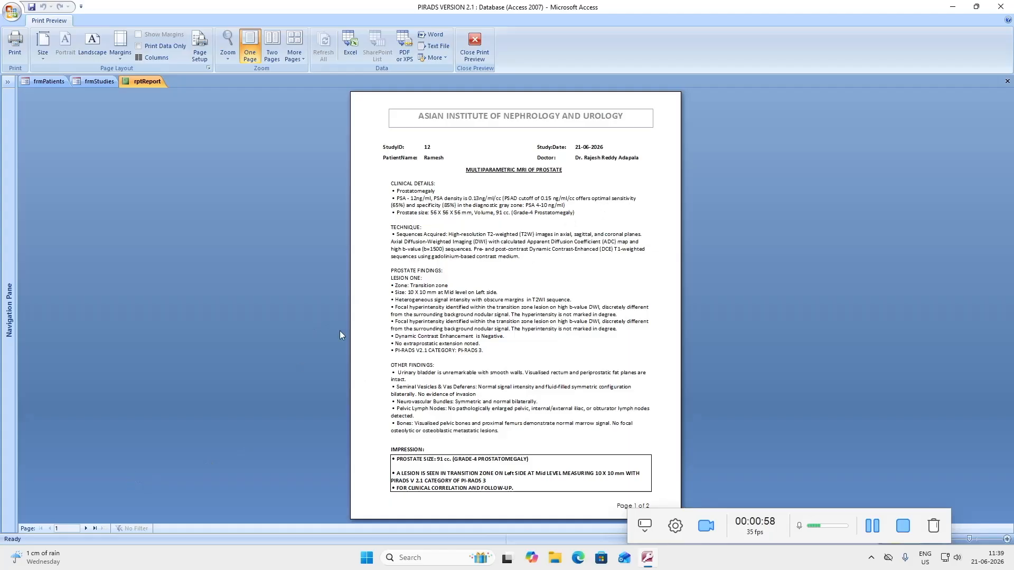
click(85, 529)
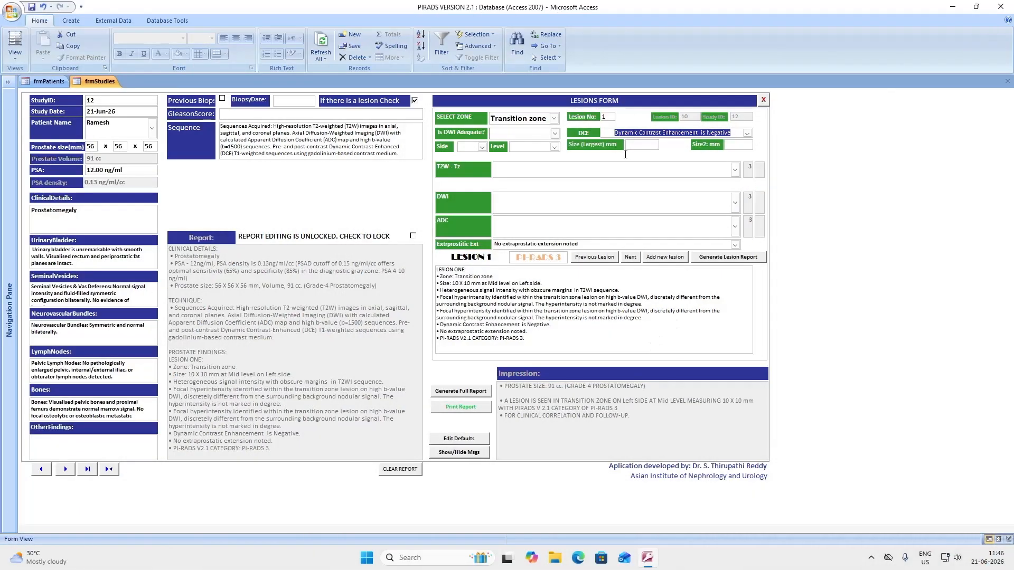
Set the lesion zone to Peripheral zone, DWI to Adequate, and keep DCE negative
click(554, 118)
click(544, 142)
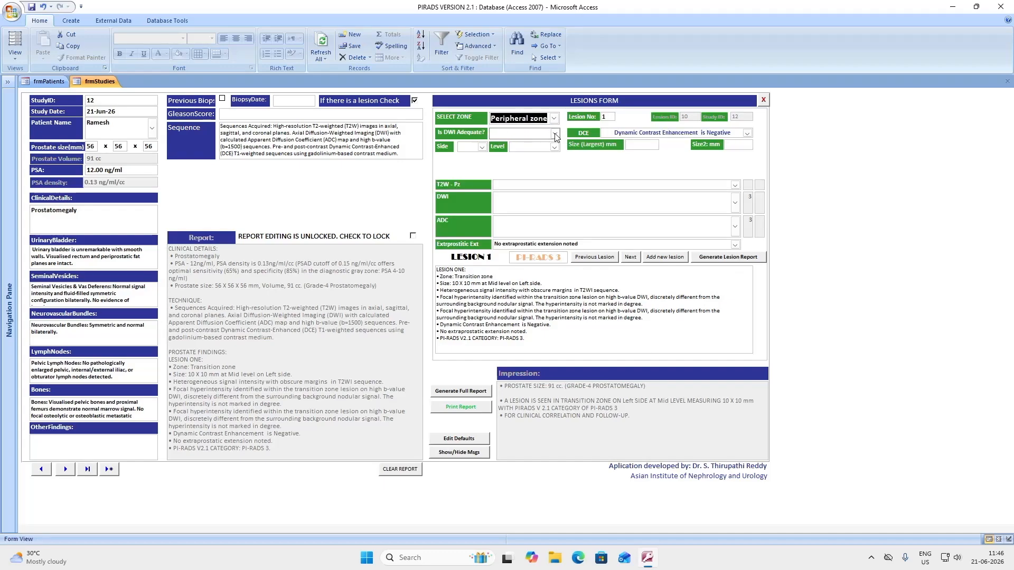
click(556, 135)
click(493, 144)
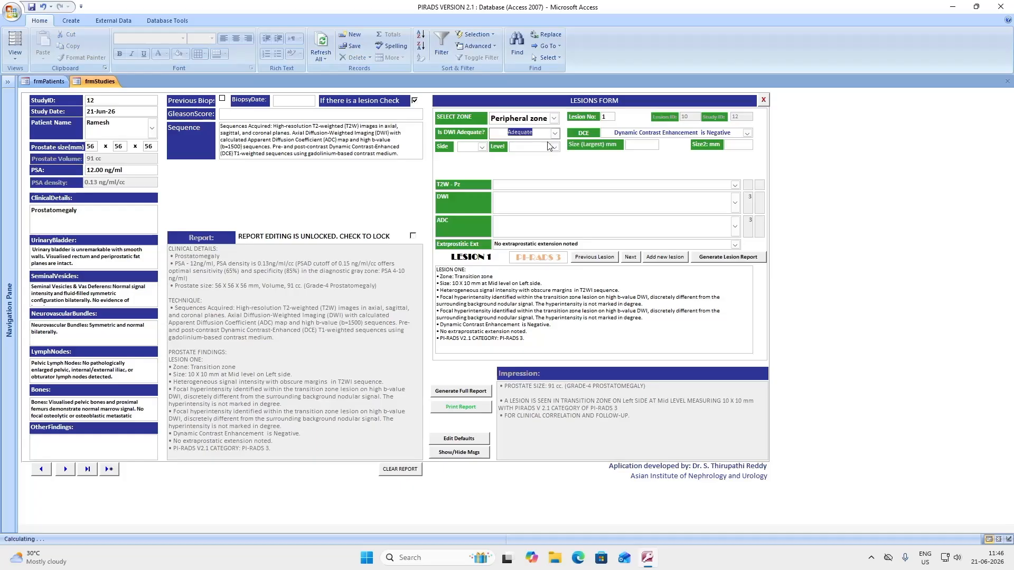
click(749, 134)
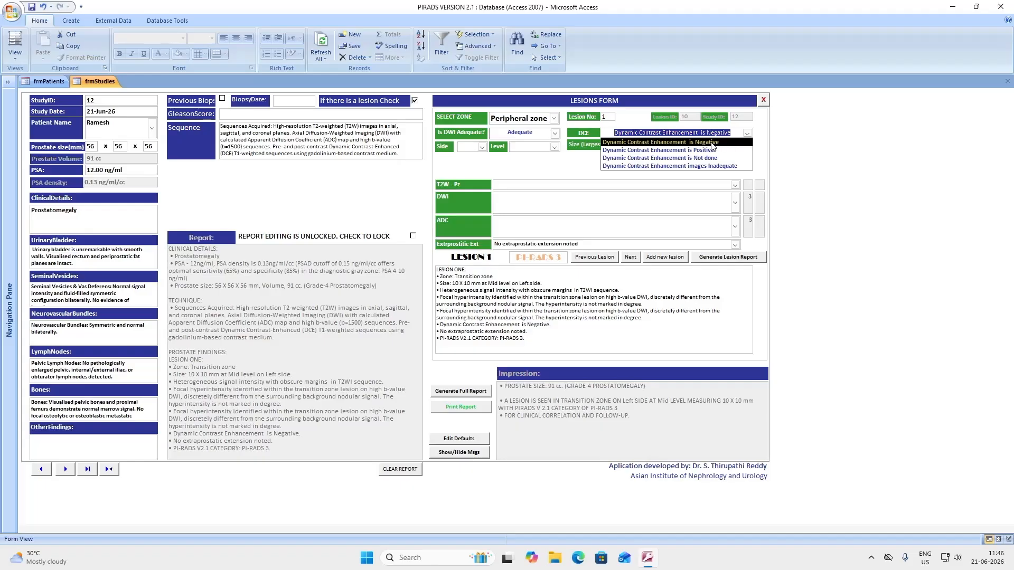
click(724, 143)
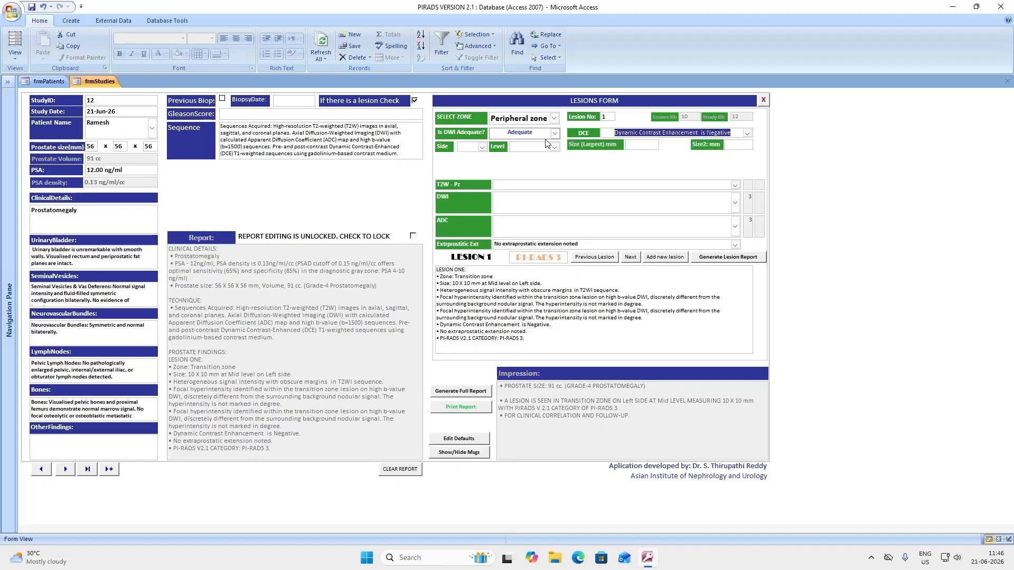
Place lesion 1 on the right side at the base, sized 10 × 10 mm
click(482, 147)
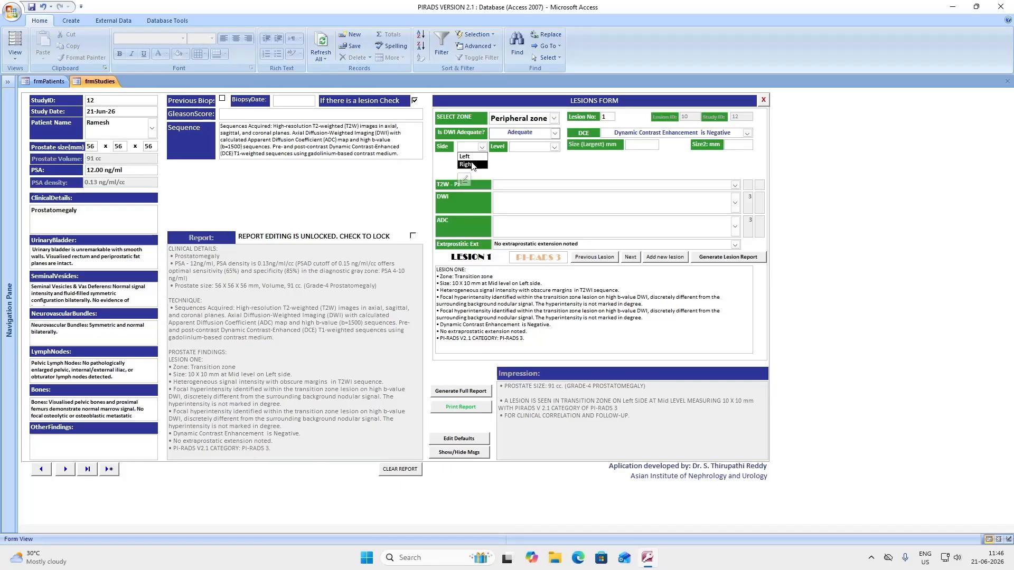
click(473, 164)
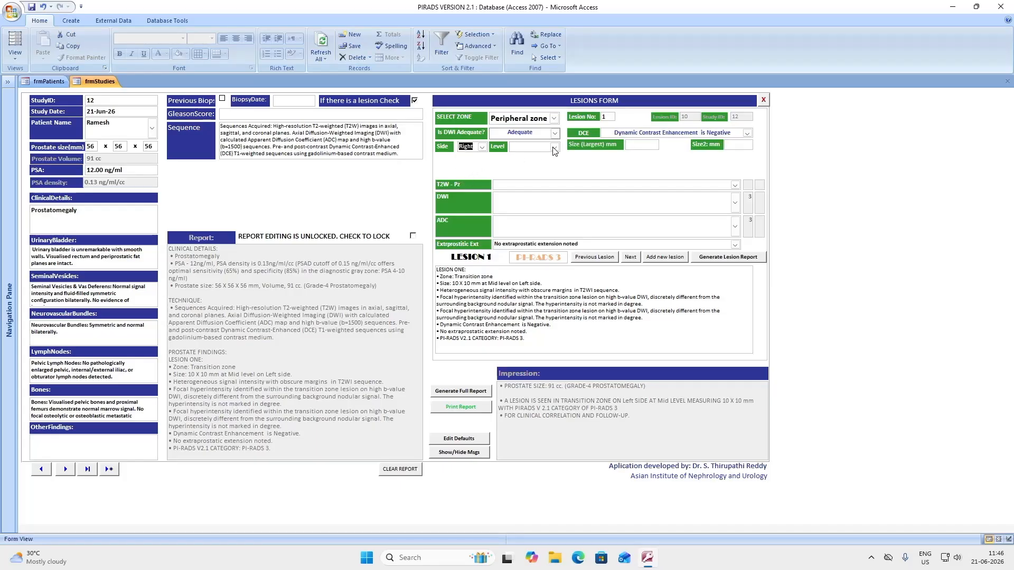
click(554, 147)
click(543, 156)
click(645, 145)
click(729, 145)
text(10)
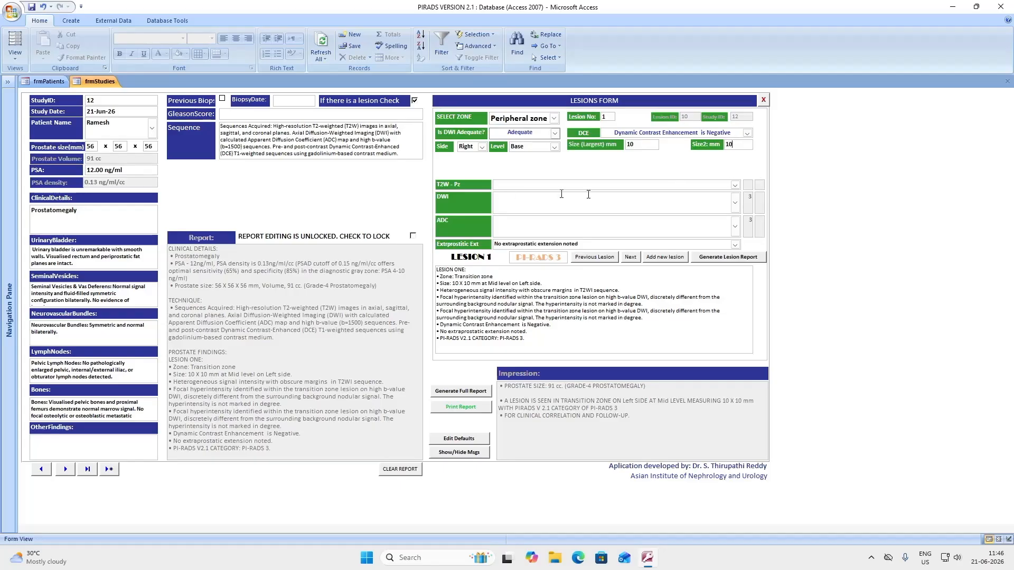
Choose the wedge-shaped descriptions for the T2W, DWI and ADC findings
click(735, 185)
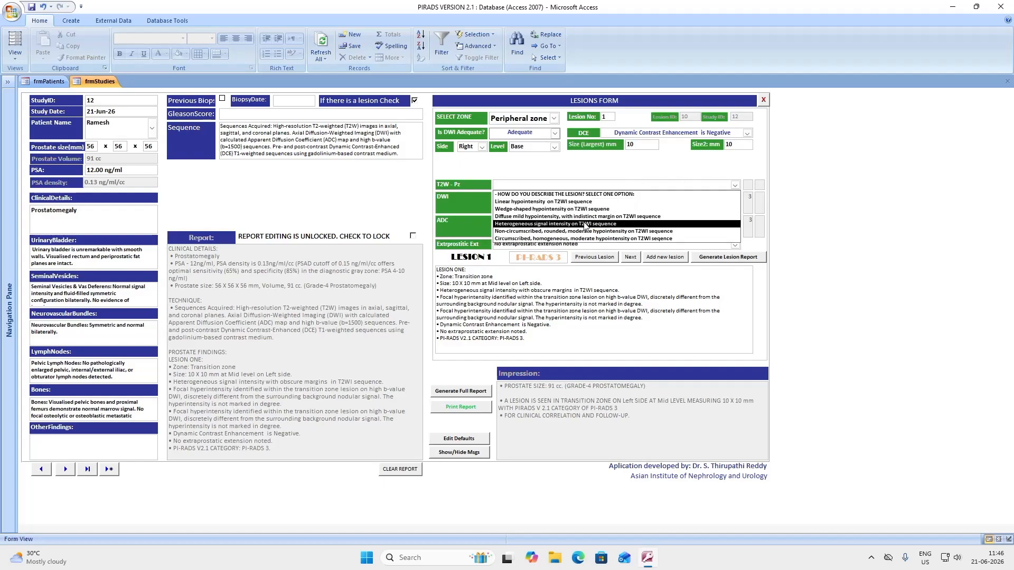
click(549, 209)
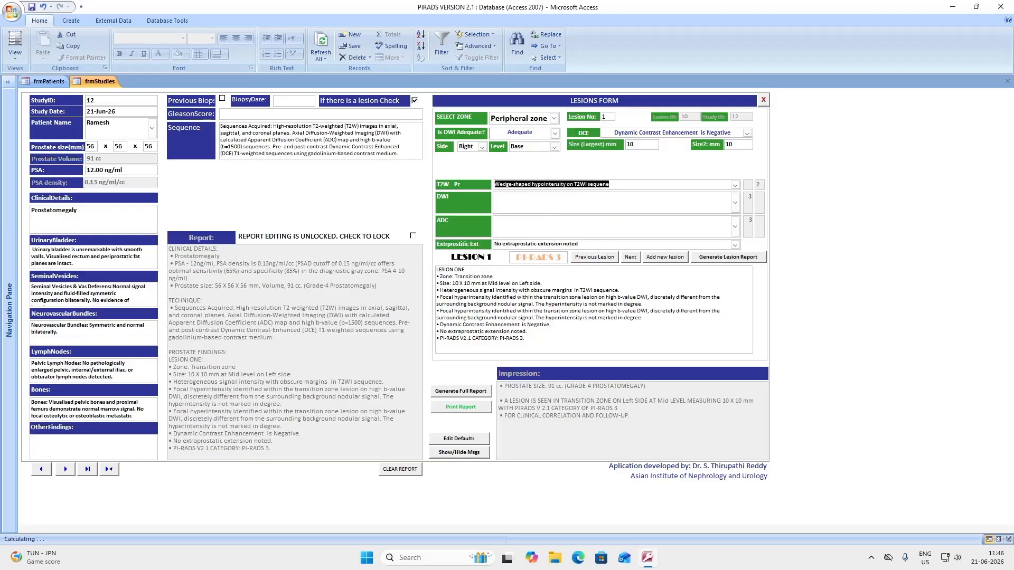
click(736, 204)
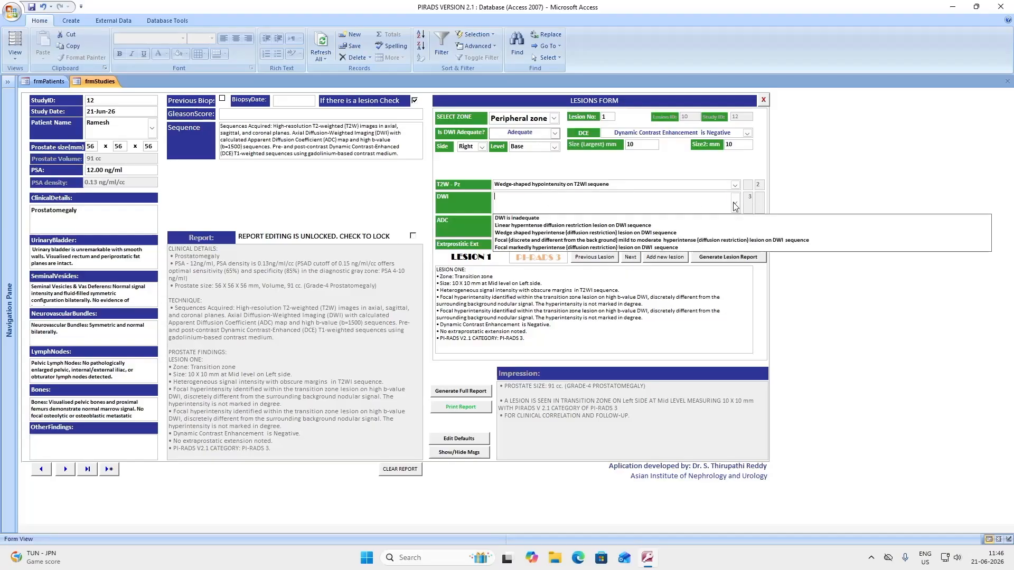
click(518, 234)
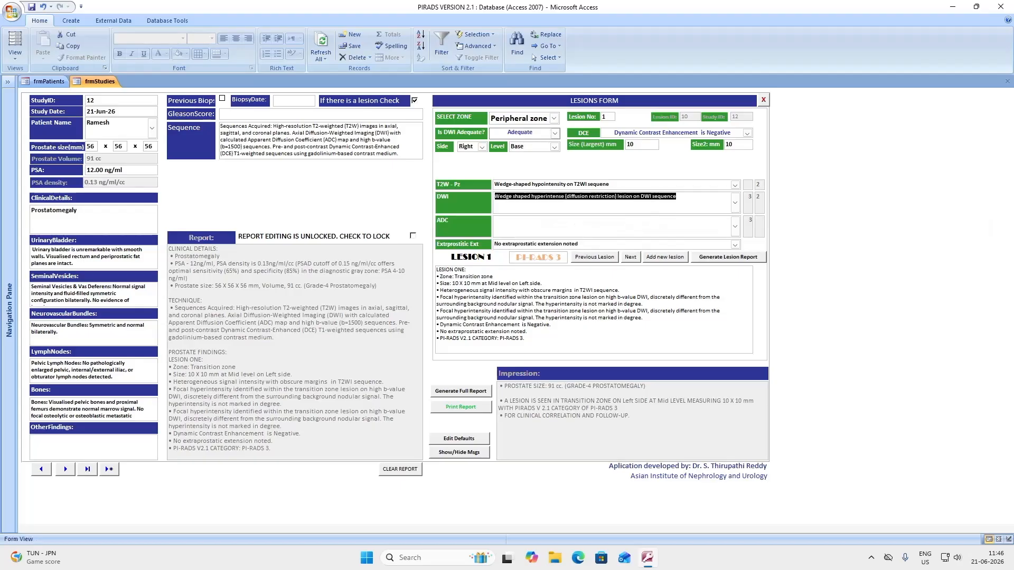
click(736, 227)
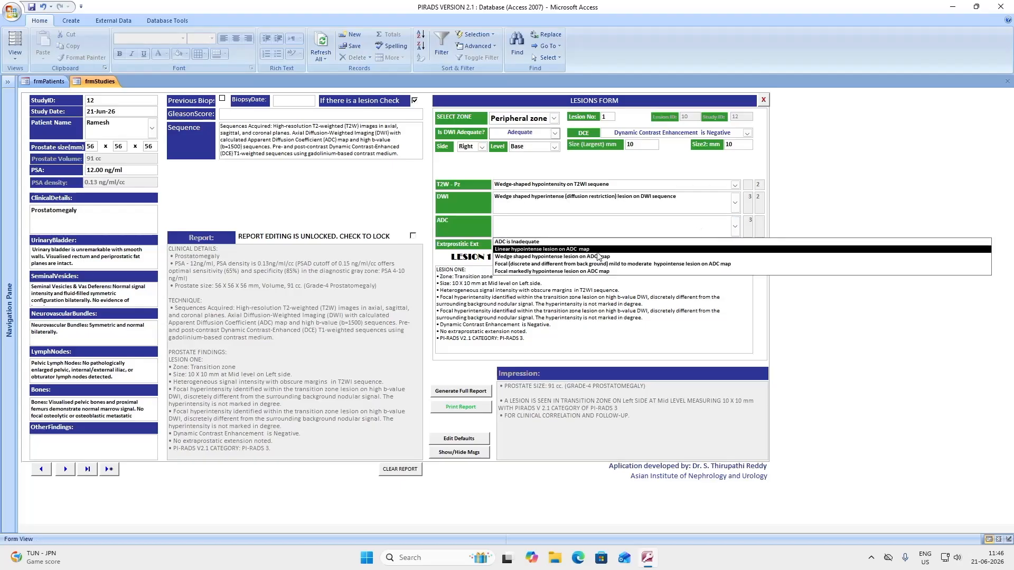
click(541, 257)
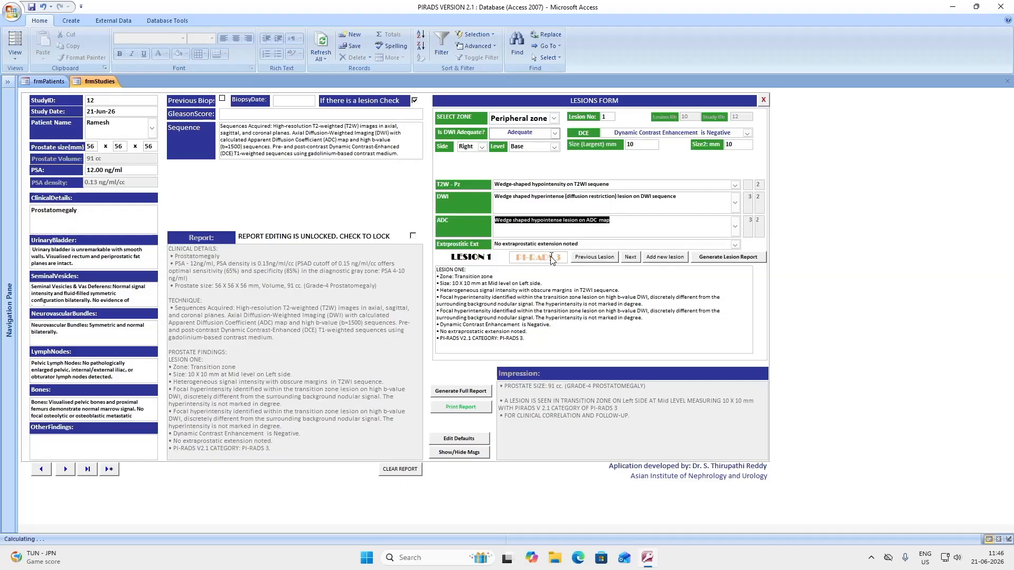
Dismiss the locked-report and unlock-first messages, then switch on the report-editing lock setting
click(721, 258)
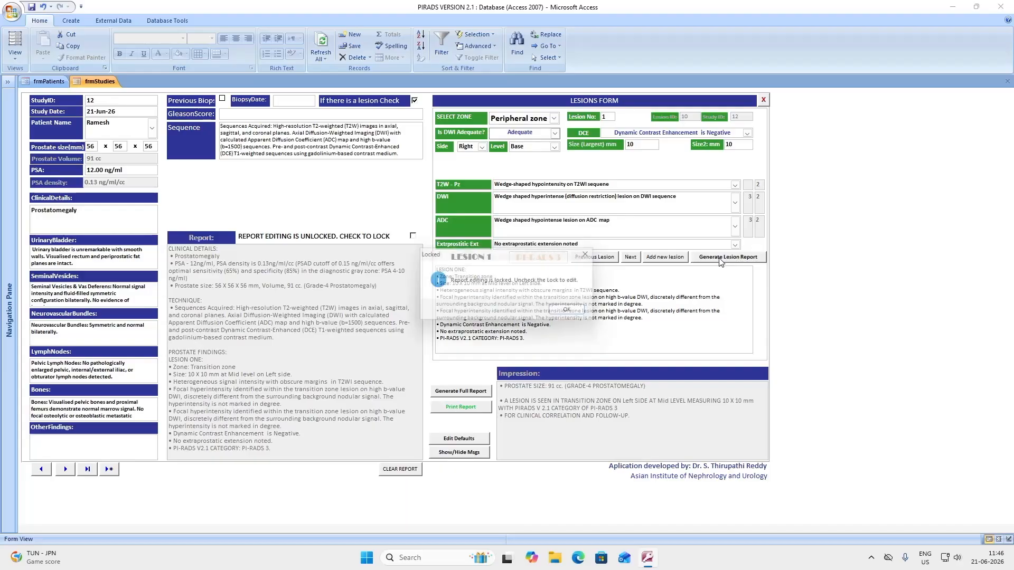
click(564, 311)
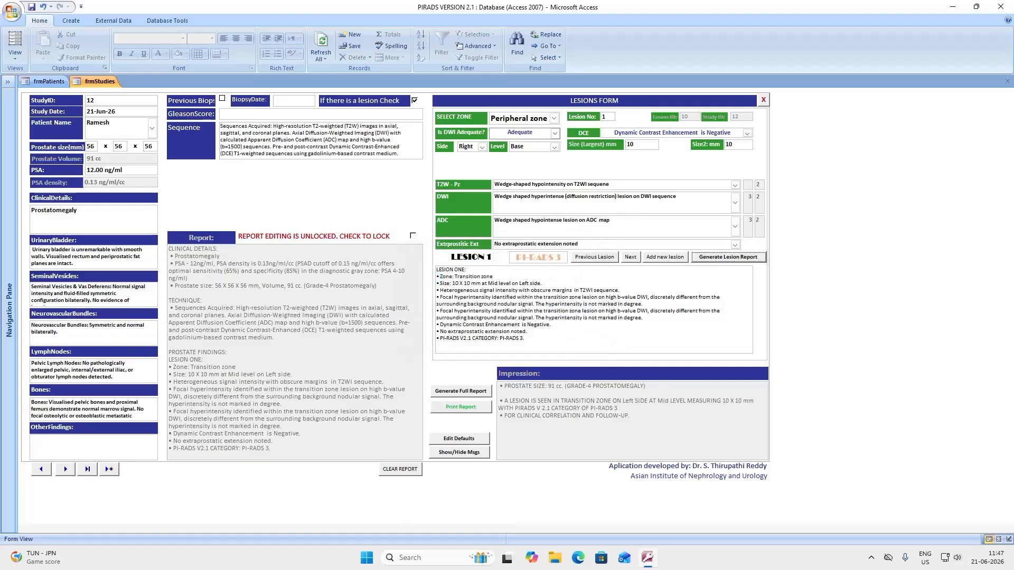
click(398, 470)
click(552, 317)
click(413, 238)
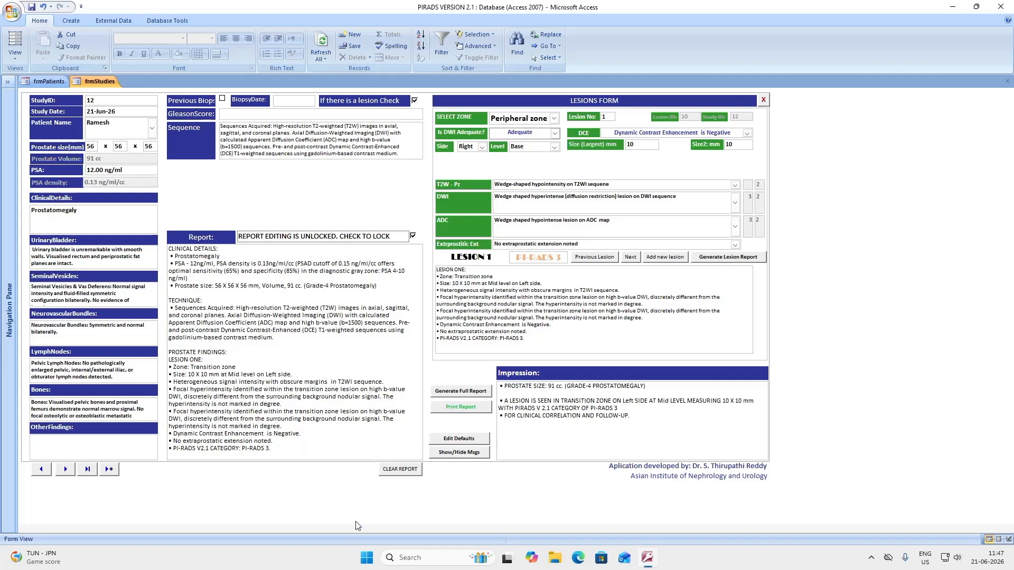
Clear the old report, then regenerate lesion 1's summary and the full report as PI-RADS 2
click(400, 469)
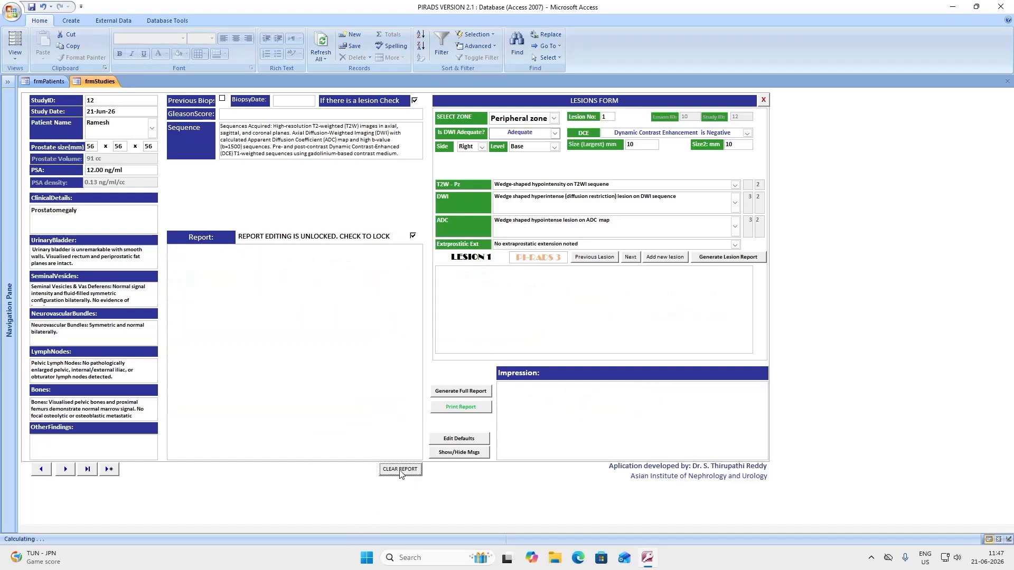
click(722, 260)
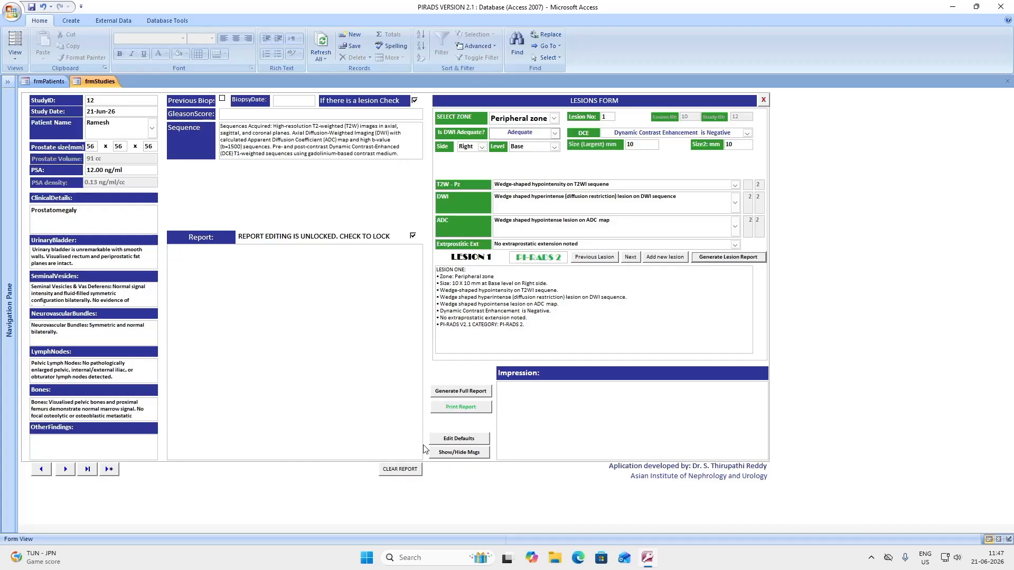
click(458, 394)
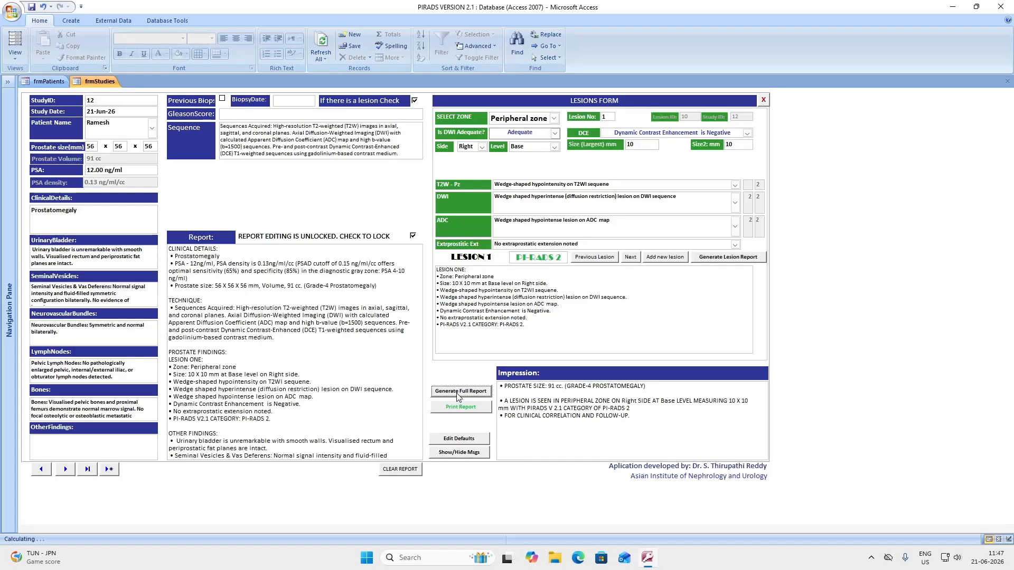
Open the report print preview and show page 2 with PI-RADS category 2 highlighted
click(466, 411)
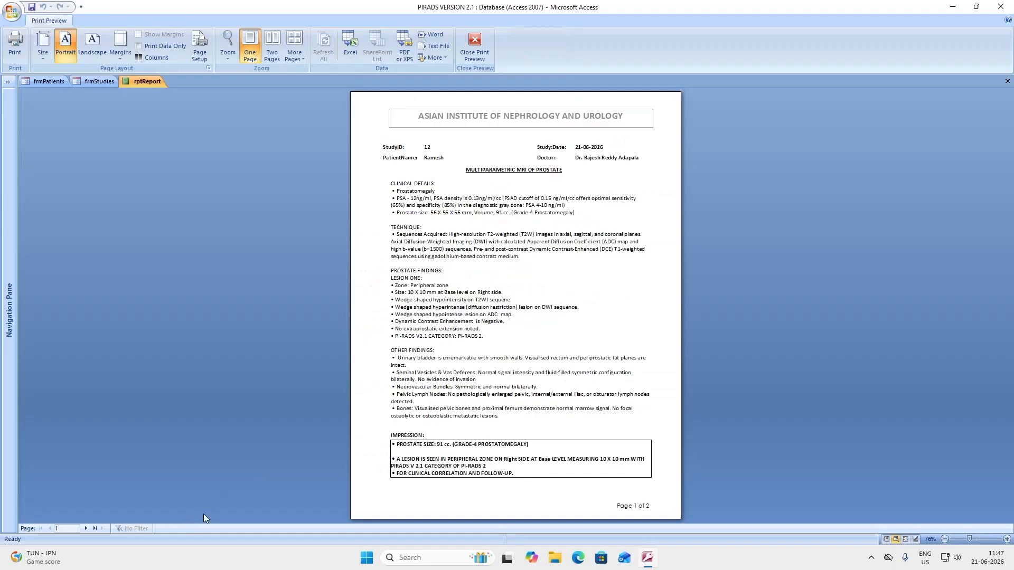
click(85, 529)
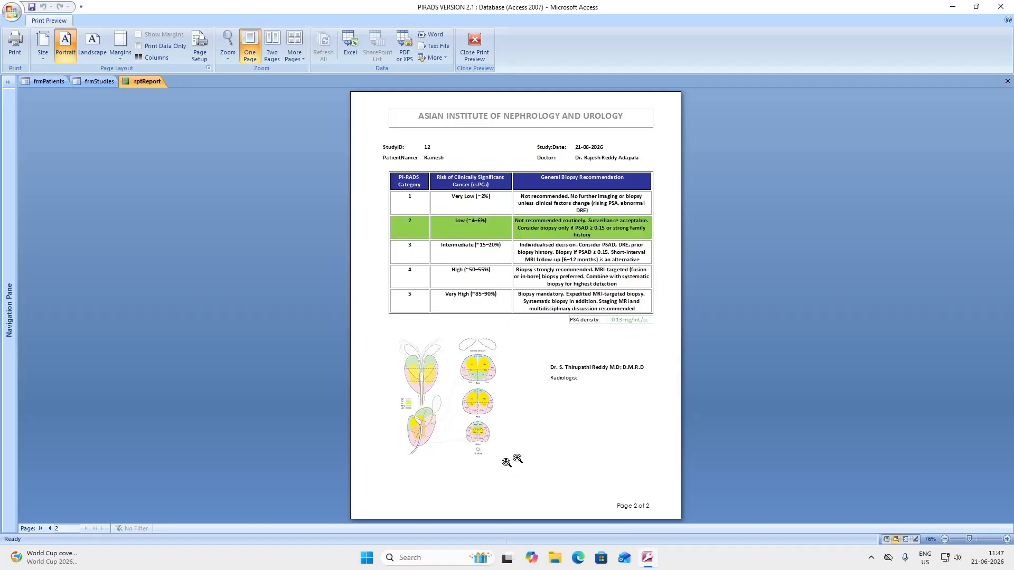
click(871, 558)
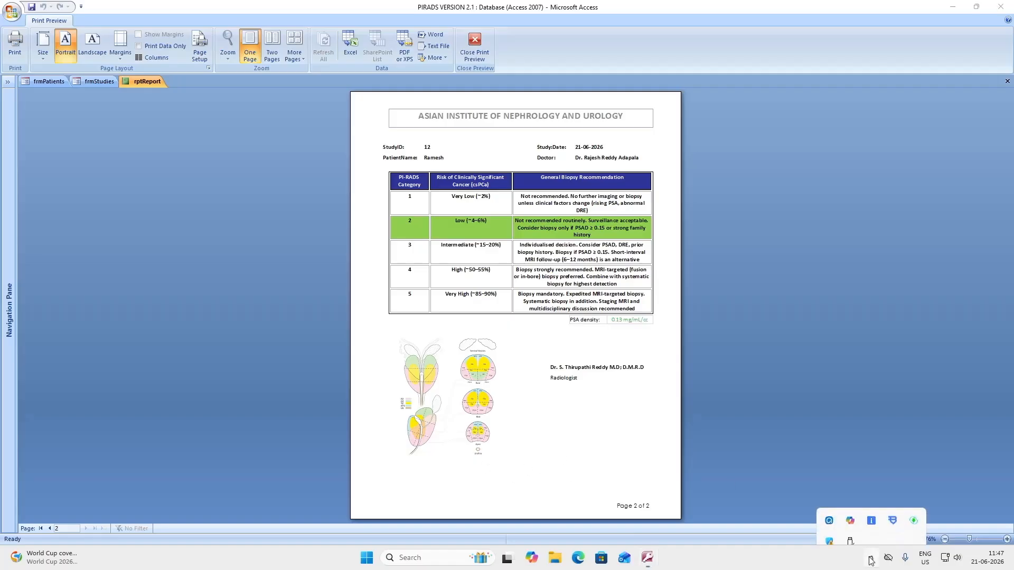
click(830, 505)
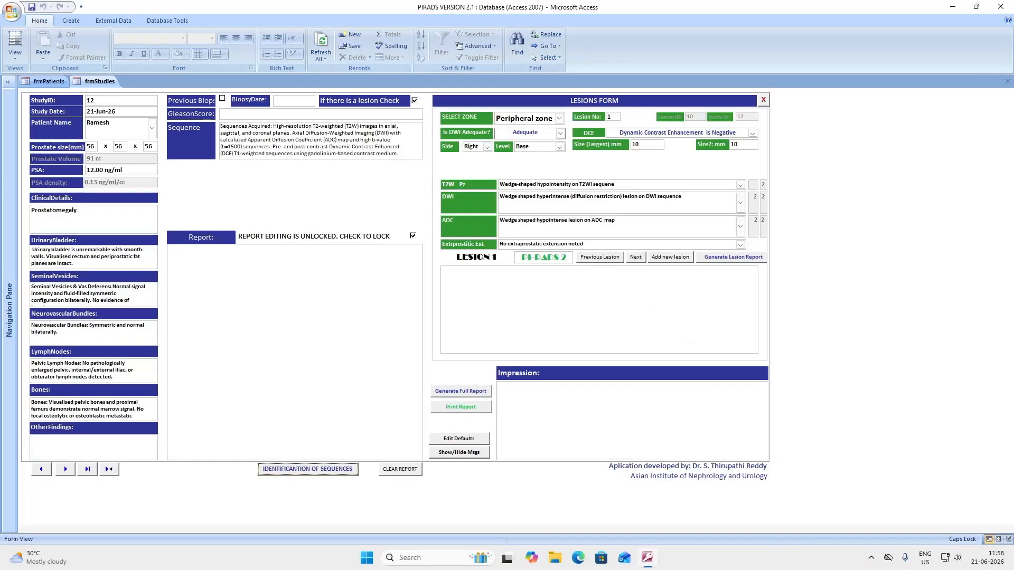
Keep the lesion zone at Peripheral zone and switch helper messages on via Show/Hide Msgs
click(560, 118)
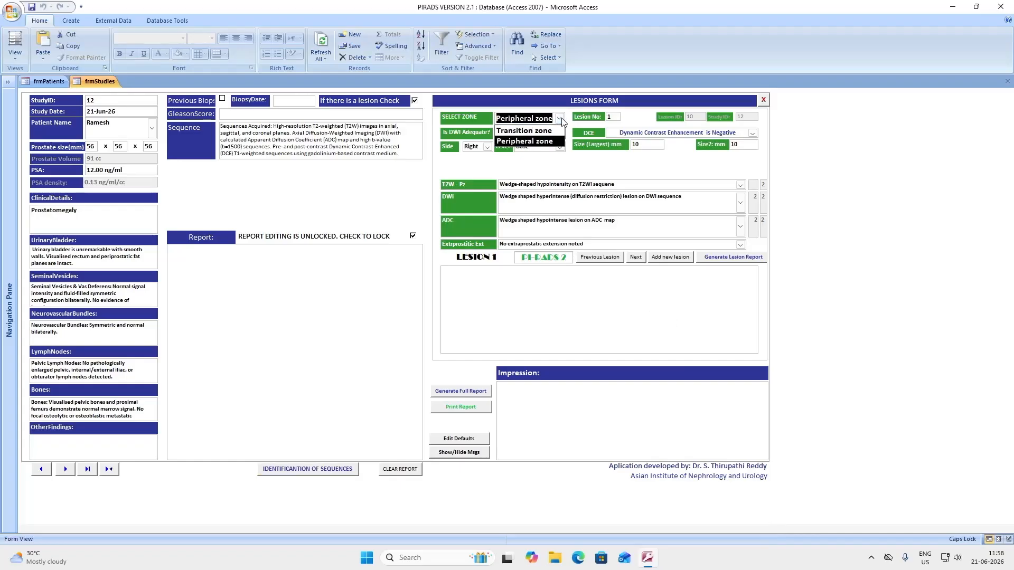
click(525, 141)
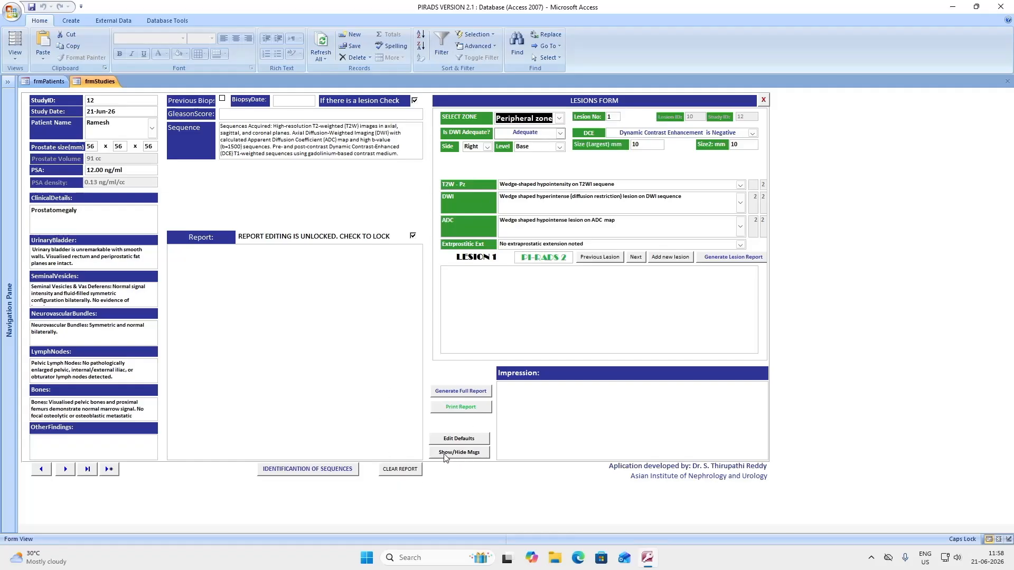
click(459, 452)
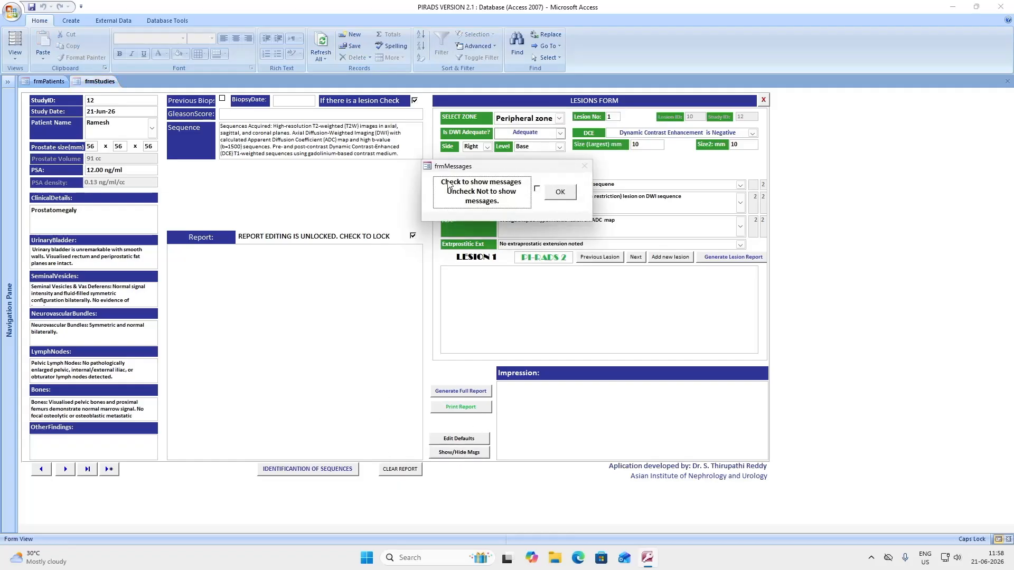
click(537, 189)
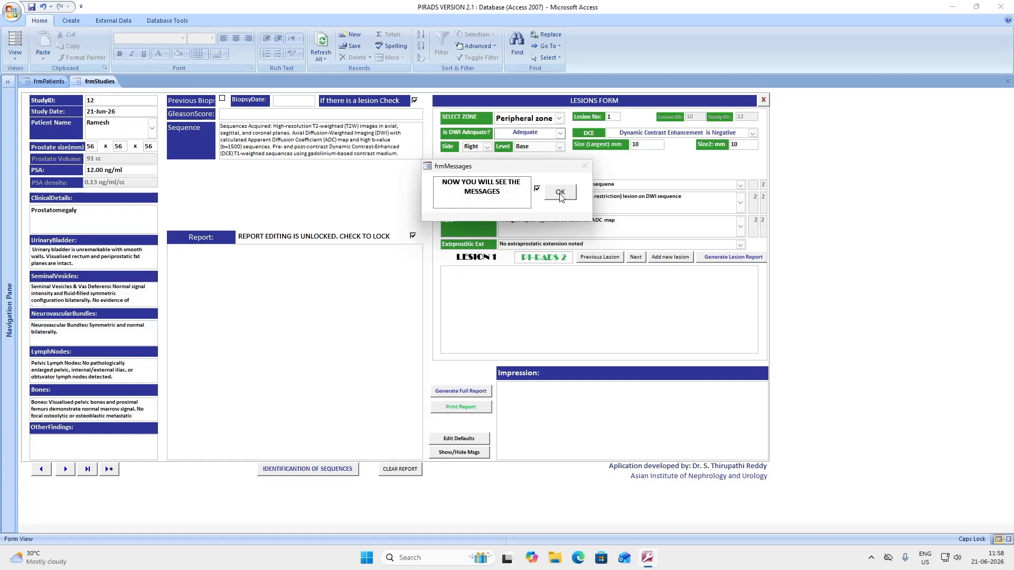
click(560, 193)
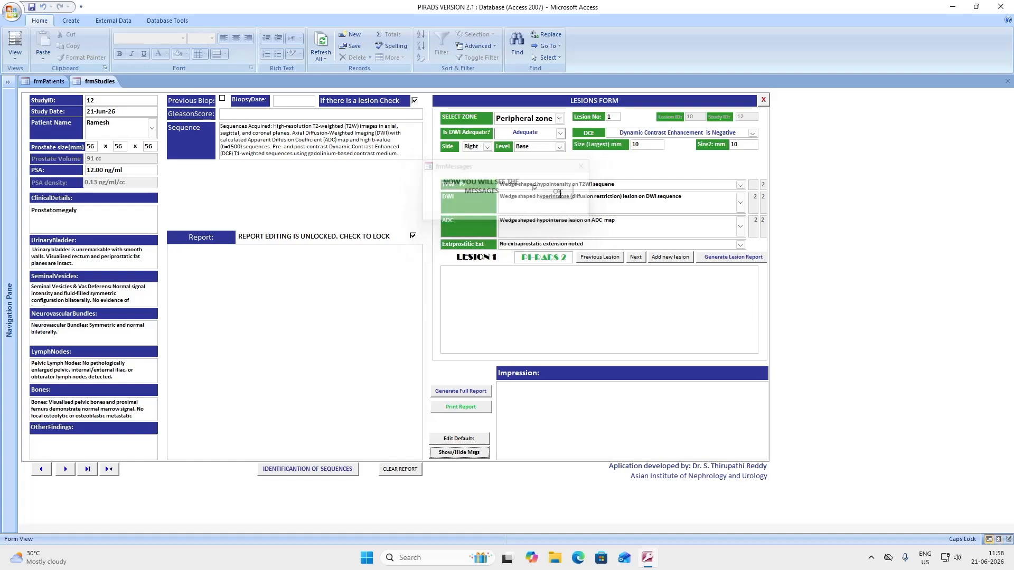
click(560, 119)
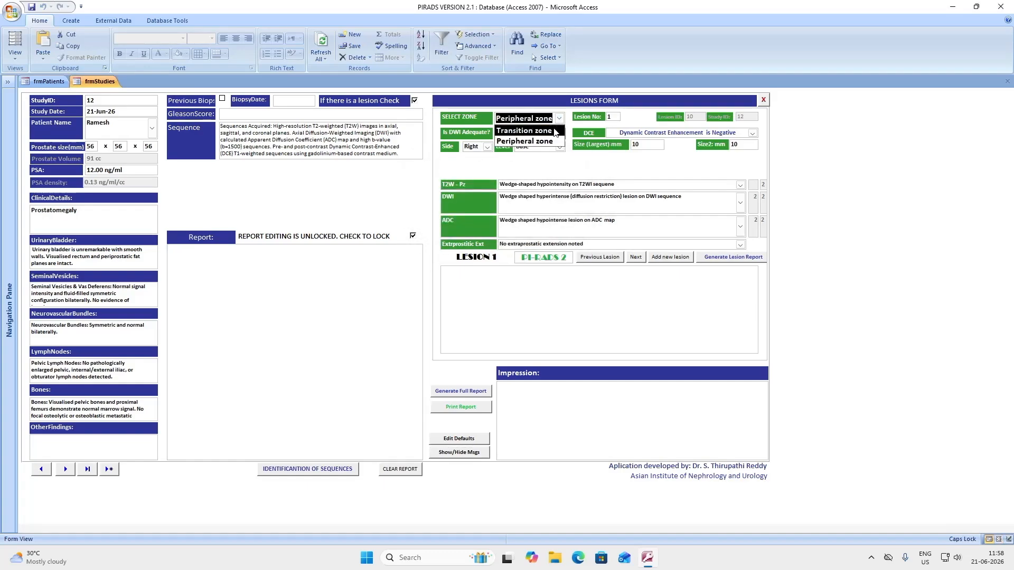
Move lesion 1 to the Transition zone and set T2W to lenticular homogeneous hypointensity
click(549, 132)
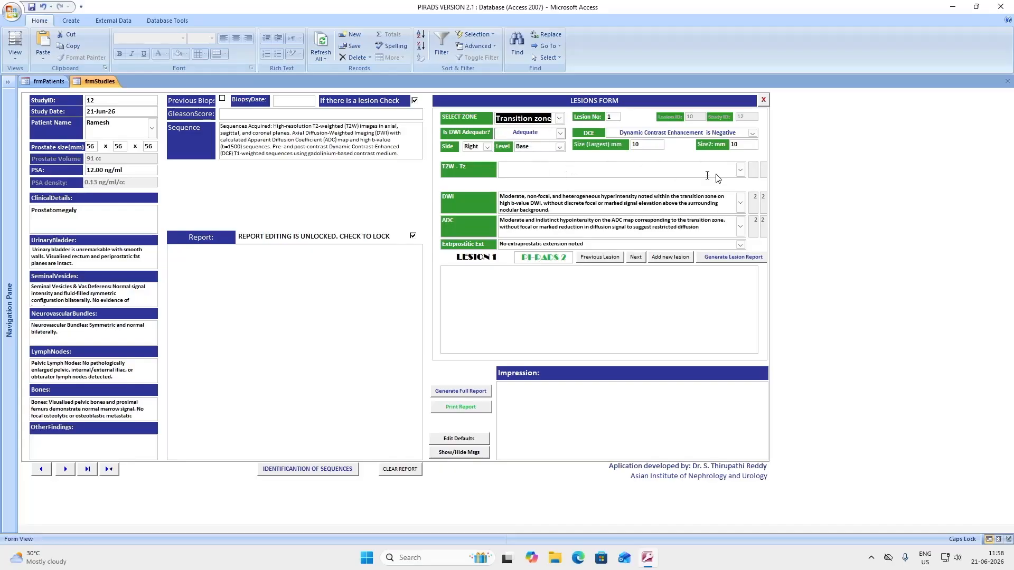
click(742, 171)
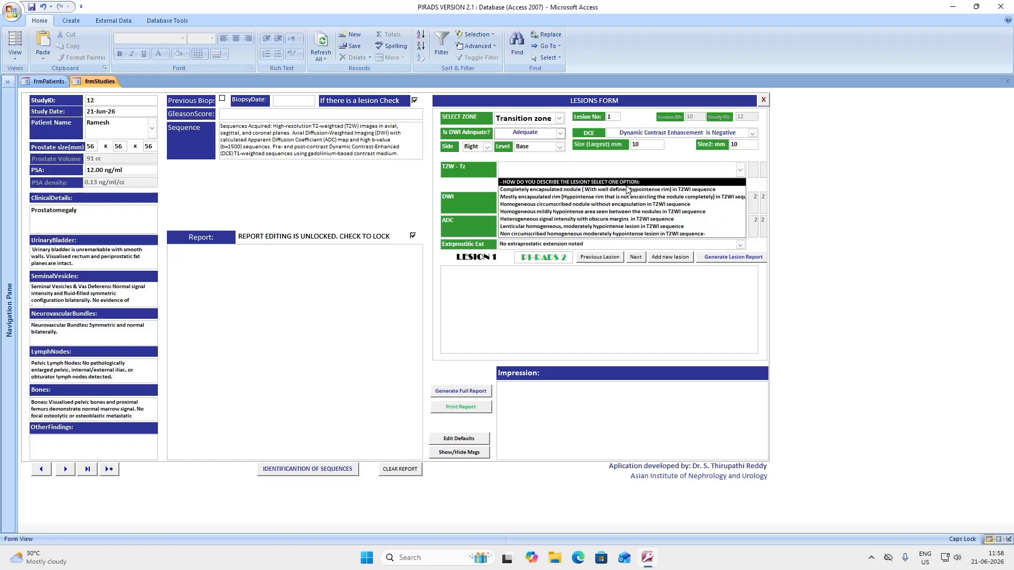
click(609, 190)
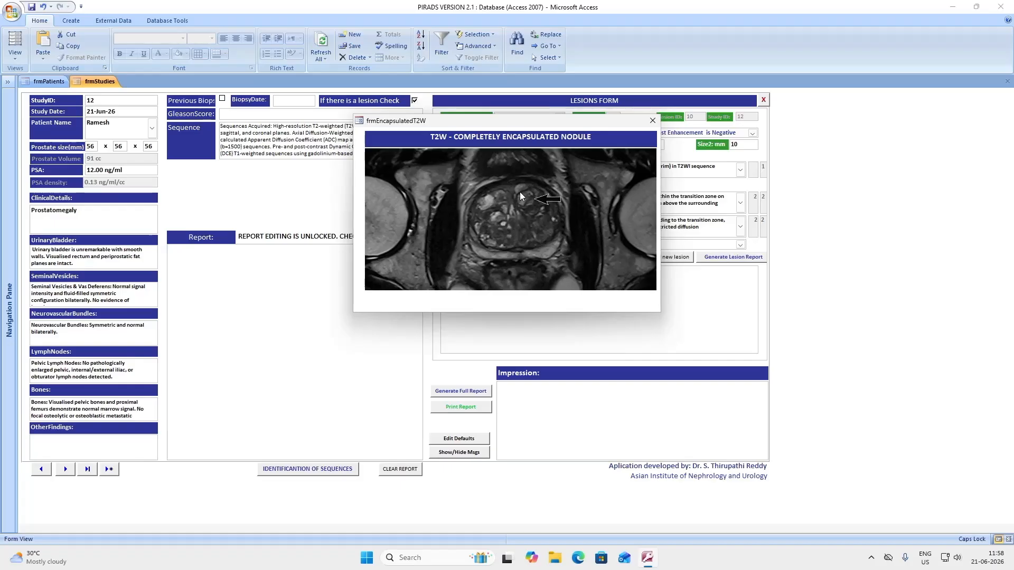
click(652, 121)
click(740, 169)
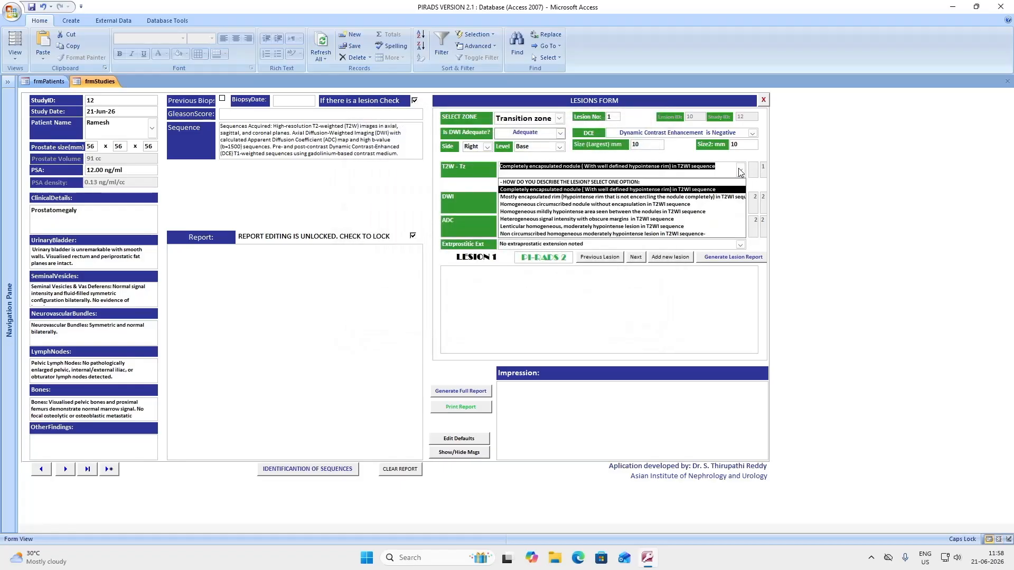
click(562, 197)
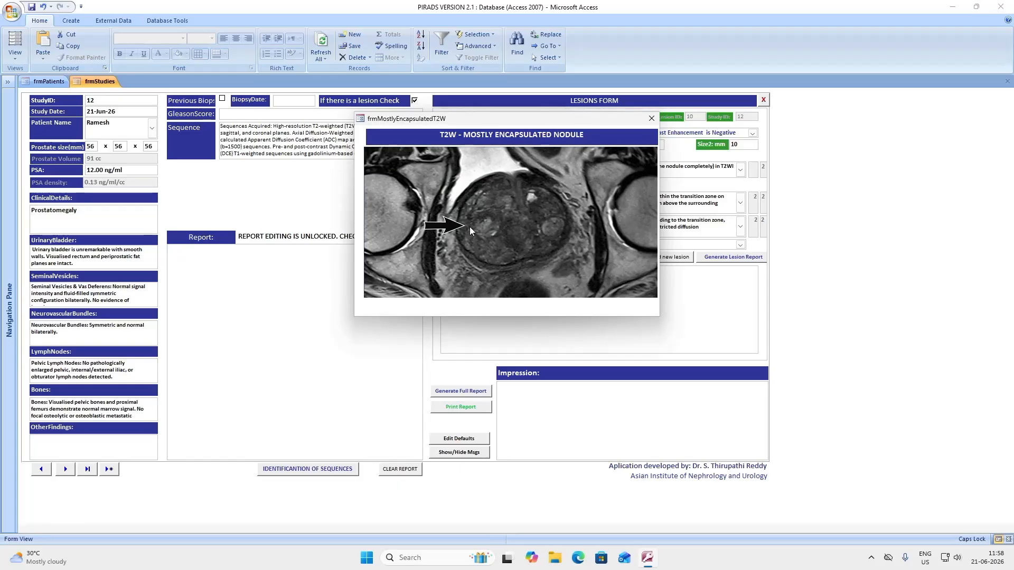
click(651, 118)
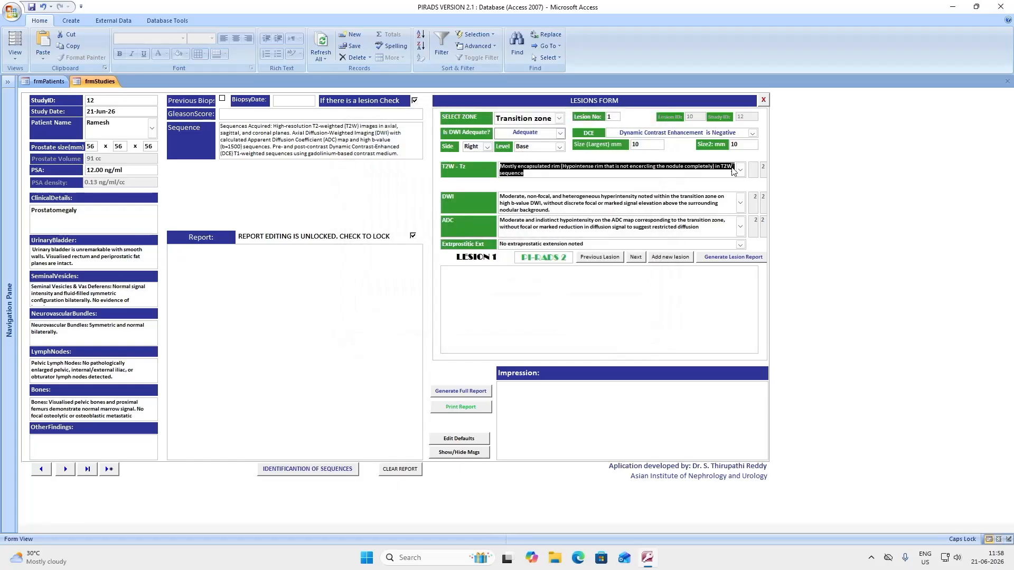
click(740, 172)
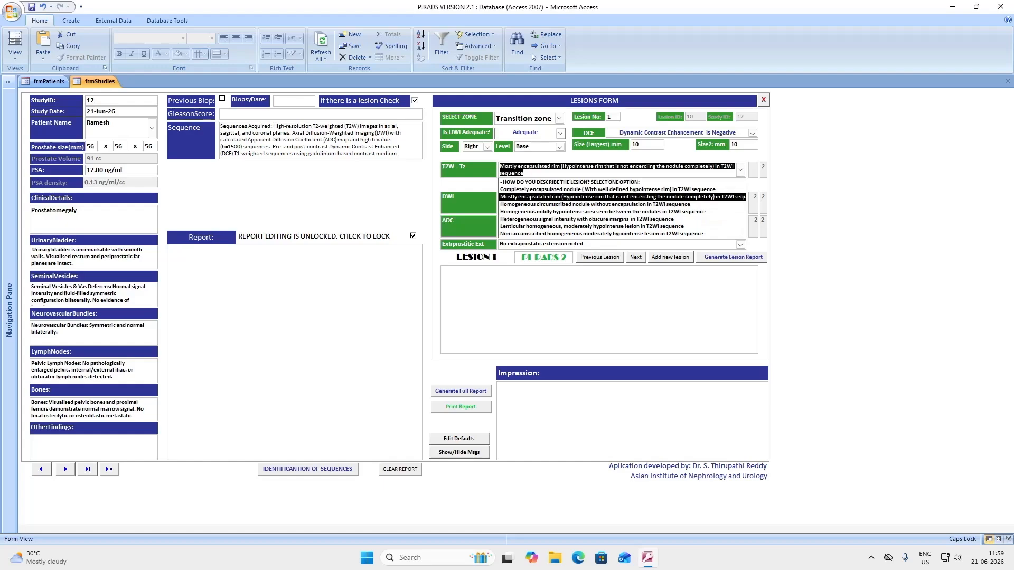
click(601, 227)
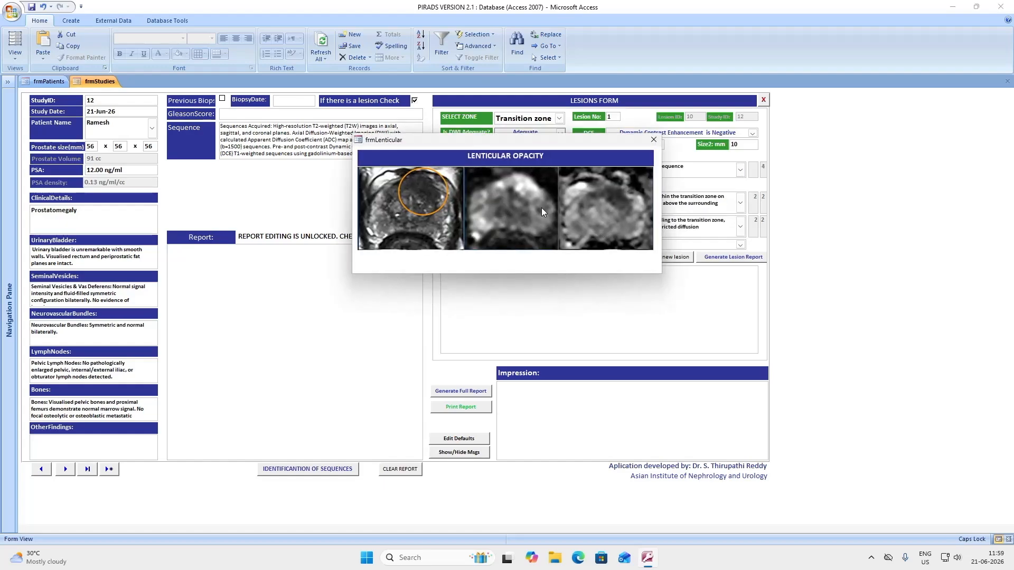
click(654, 140)
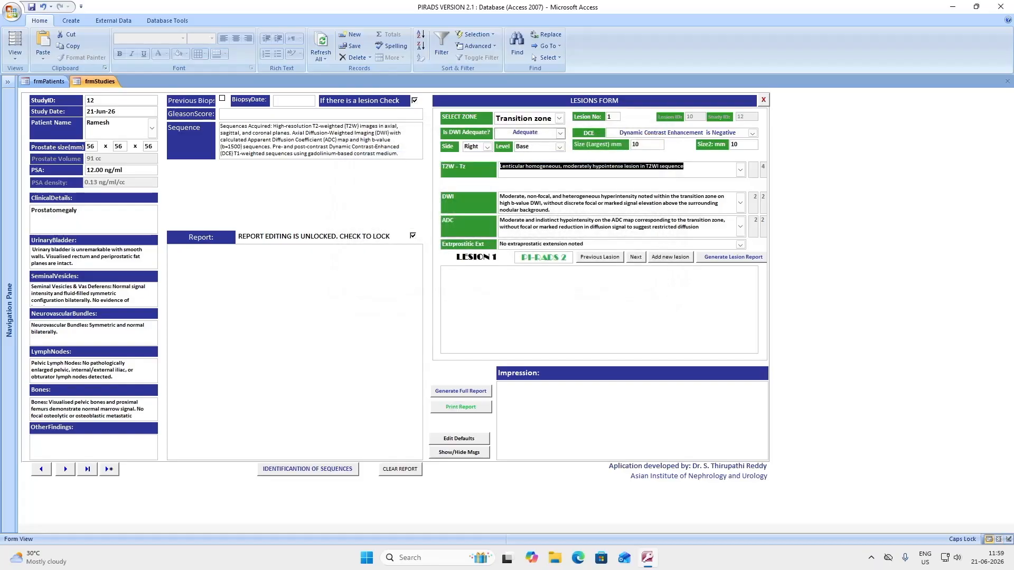
Set both the DWI and ADC findings to focal hyperintensity
click(740, 203)
click(538, 245)
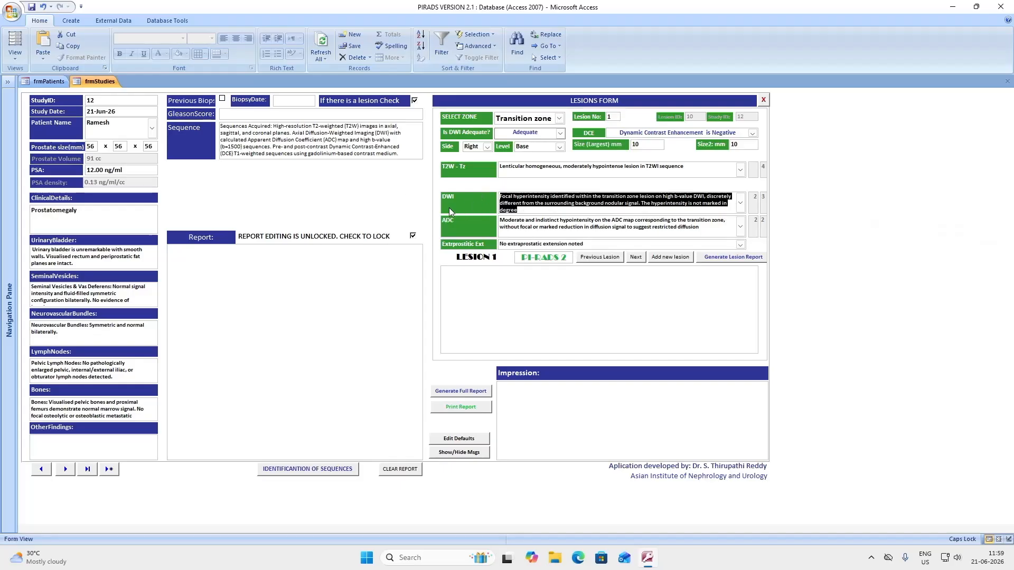
click(740, 227)
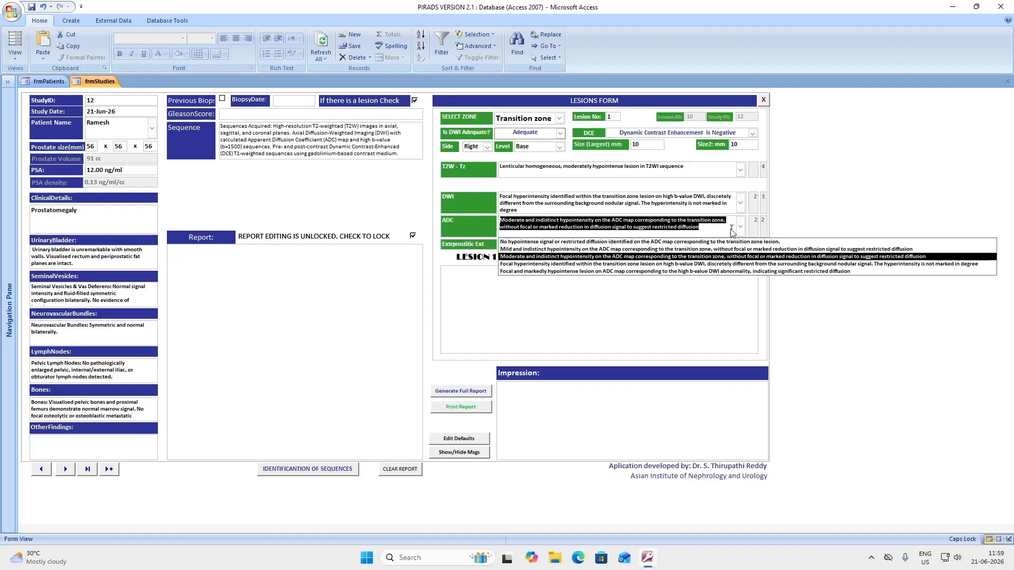
click(571, 264)
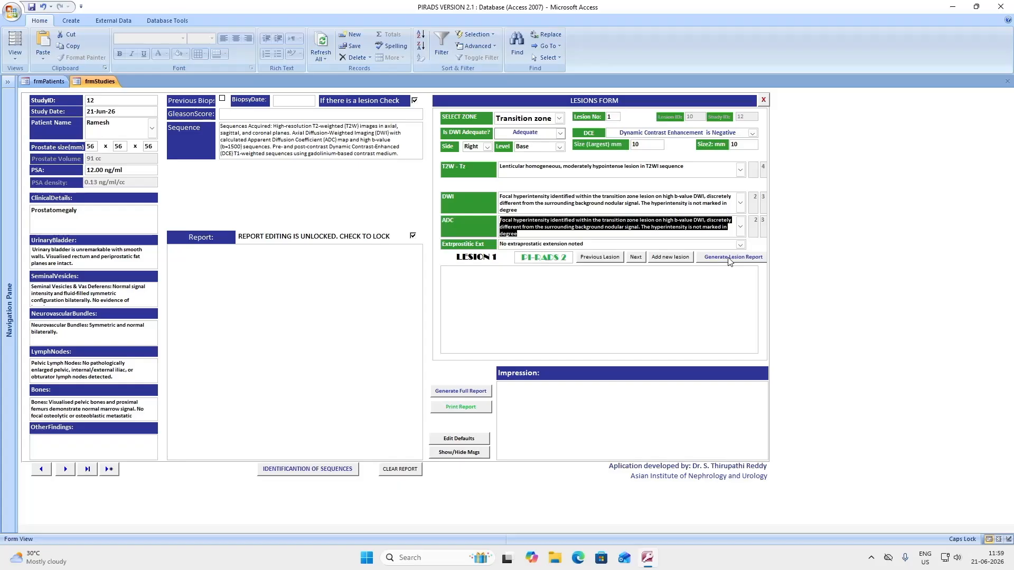
Score lesion 1 as PI-RADS 4 and generate the full report for the 10 × 10 mm right base lesion
click(730, 259)
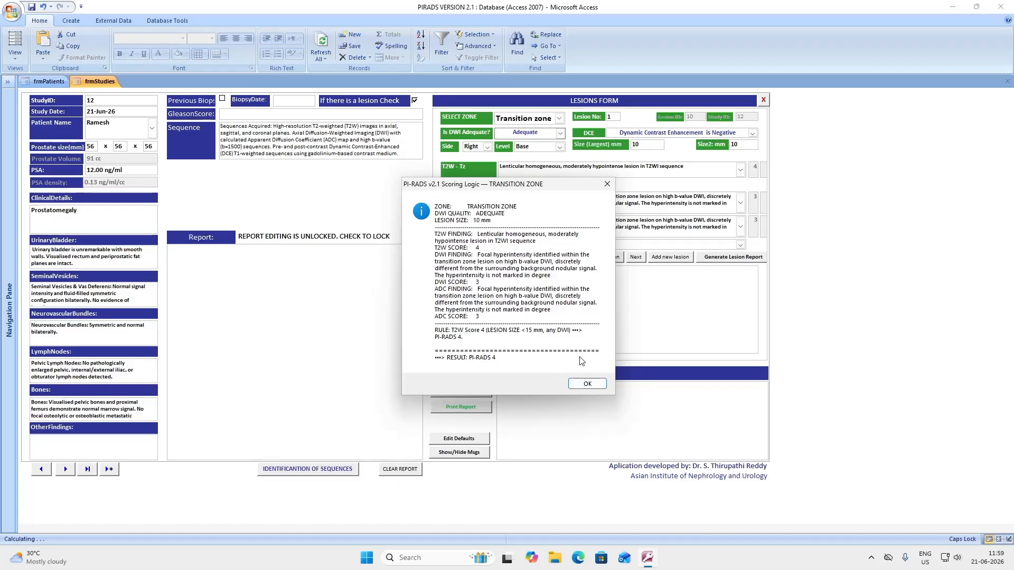
click(587, 384)
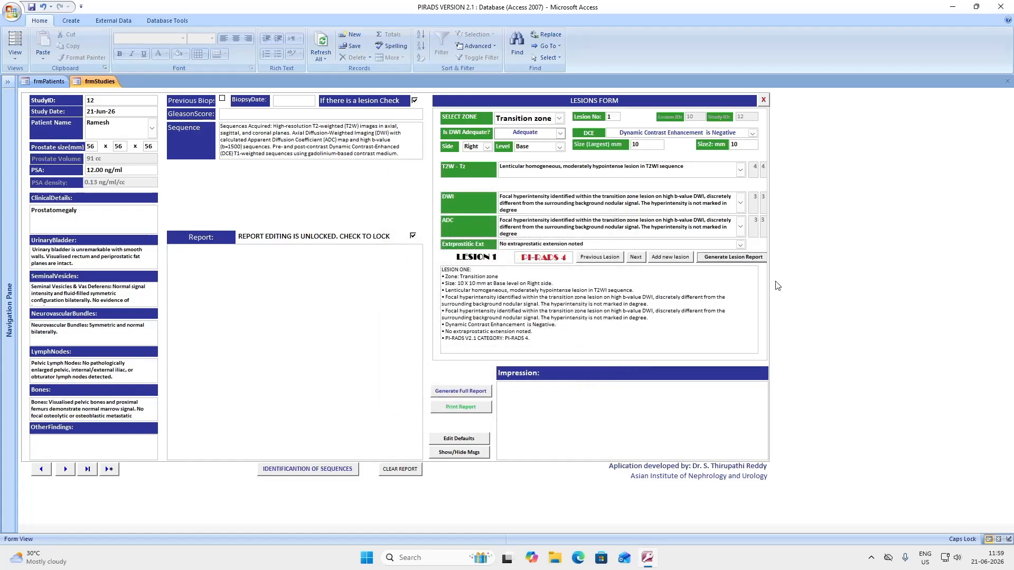
click(452, 393)
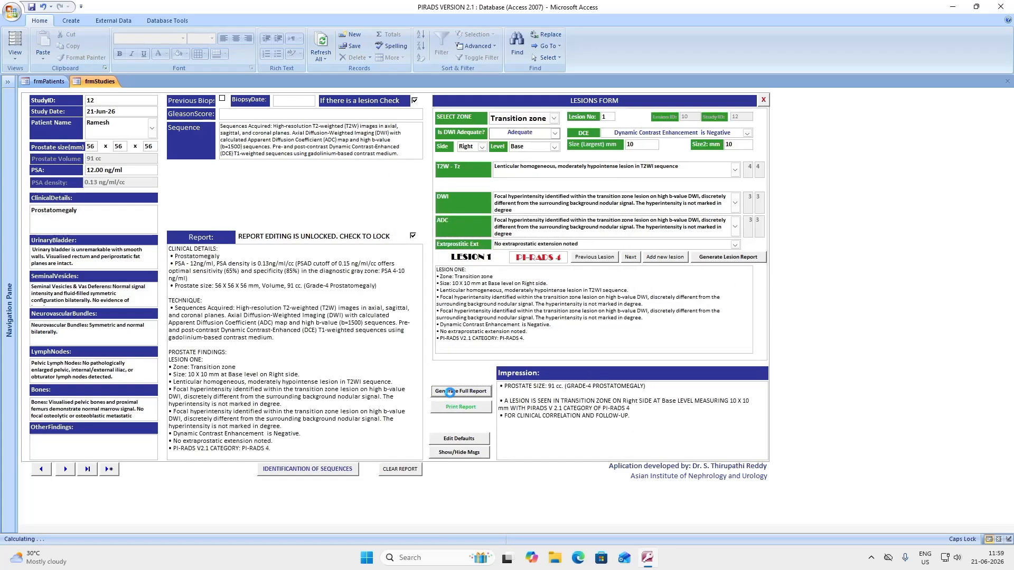
click(474, 411)
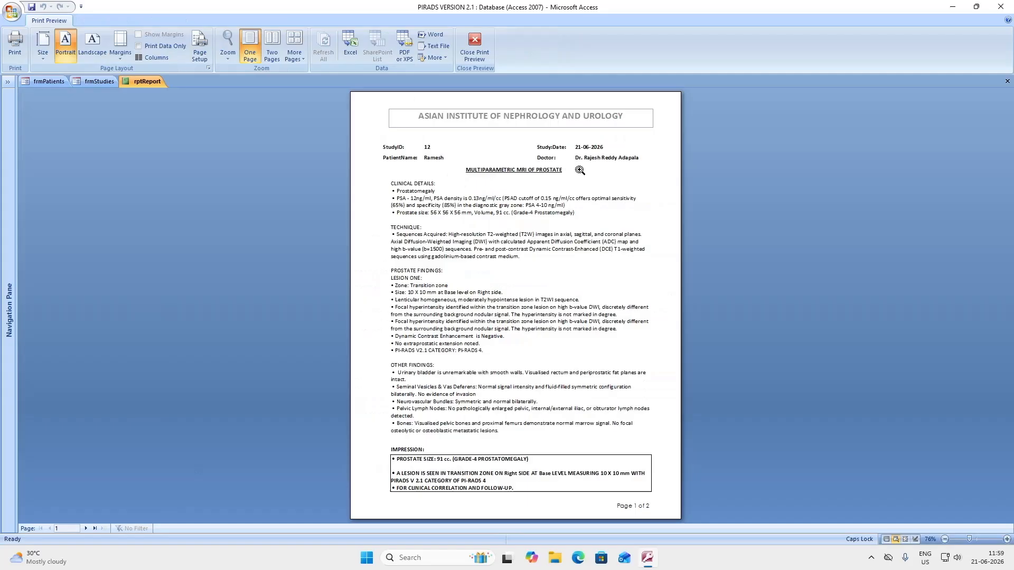
click(87, 528)
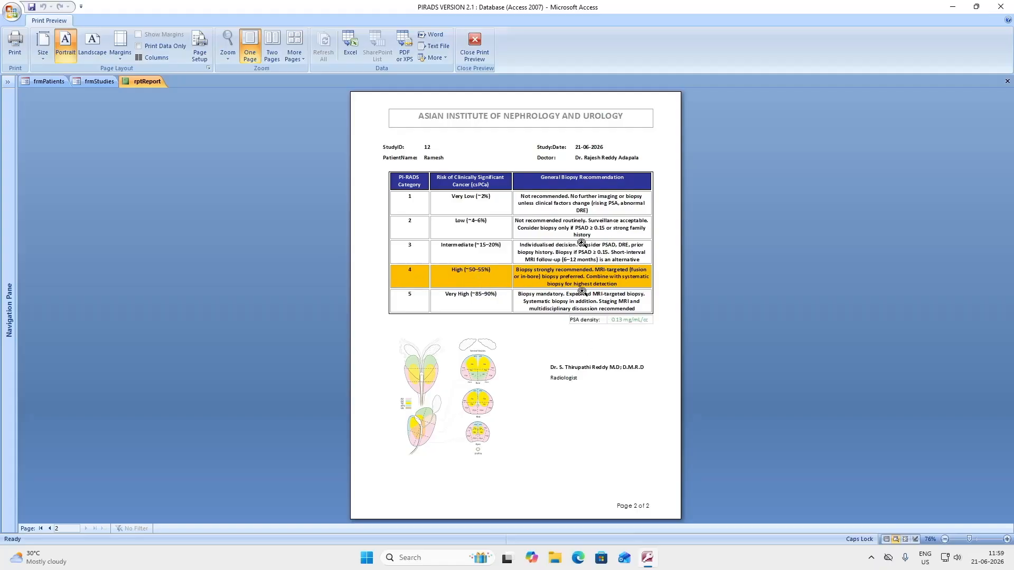
click(475, 46)
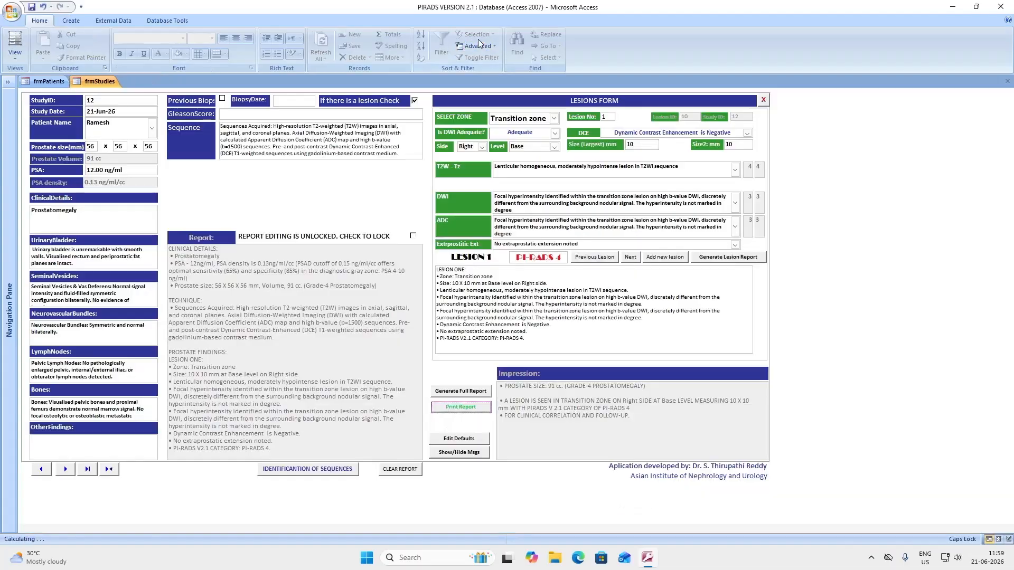
Move lesion 1 to the Peripheral zone with a largest size of 23 mm
click(872, 558)
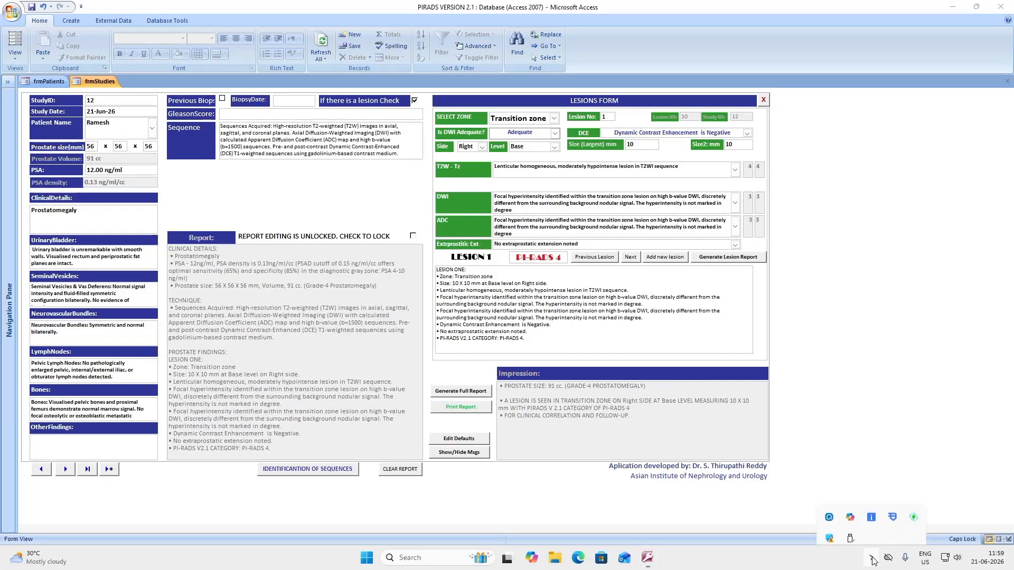
click(830, 515)
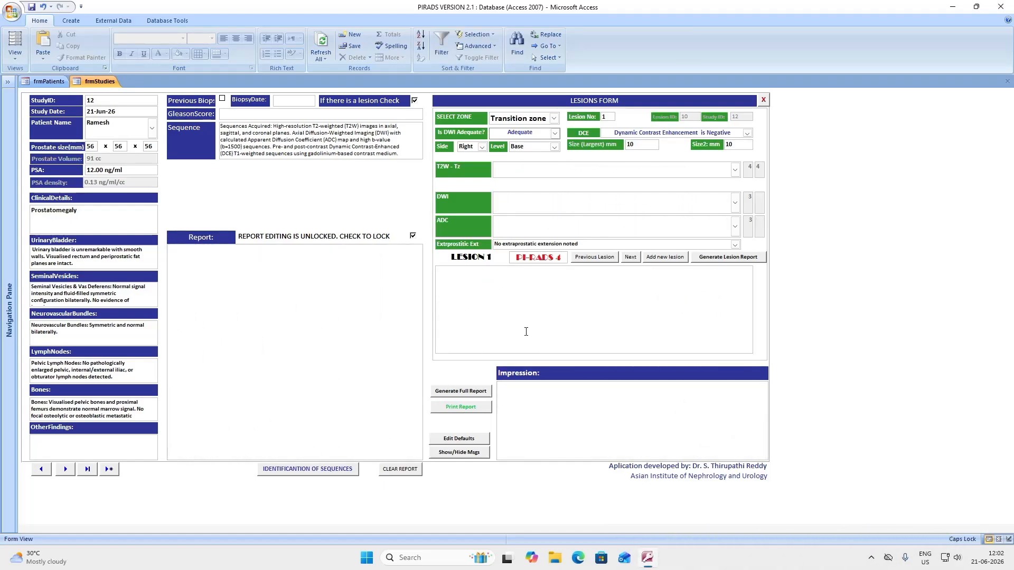
click(553, 118)
click(528, 141)
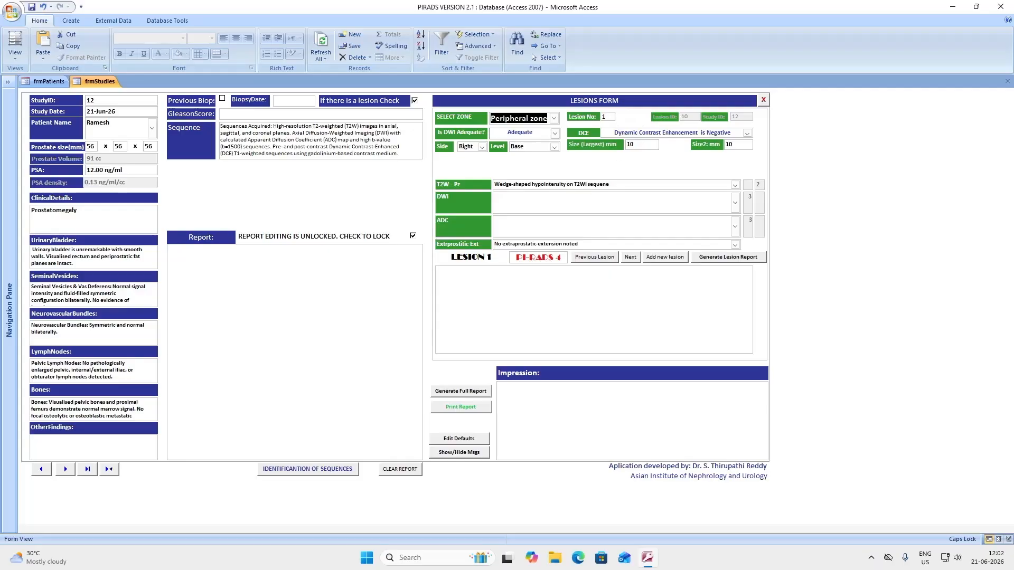
click(627, 144)
text(23)
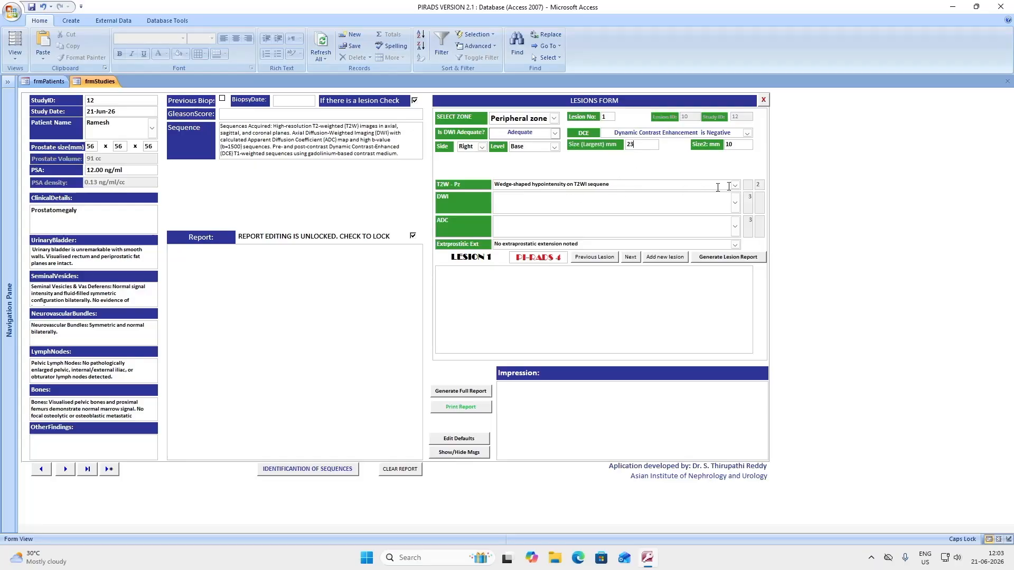
Set T2W to heterogeneous, DWI to focal markedly hyperintense and ADC to focal markedly hypointense
click(736, 186)
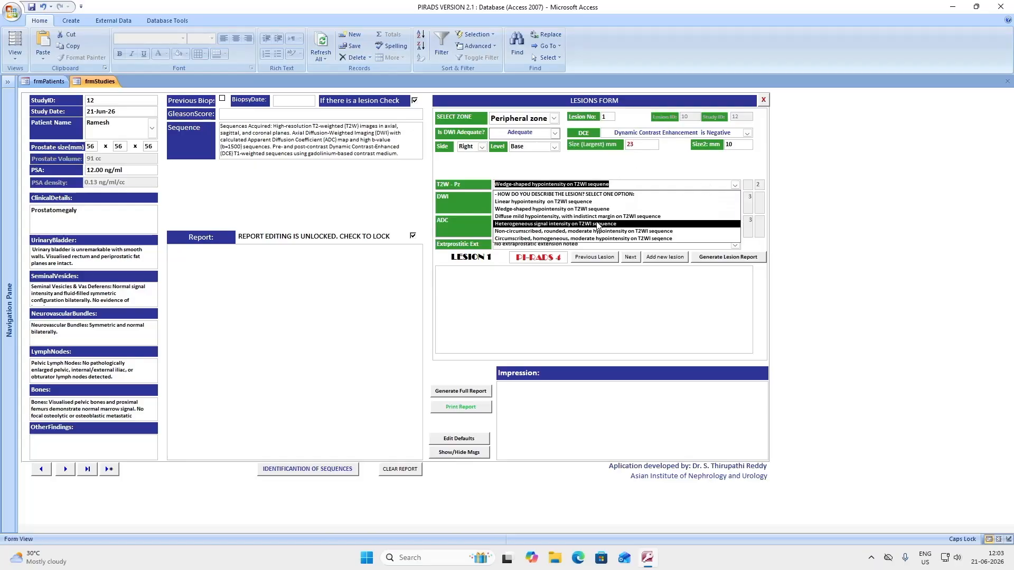
click(550, 225)
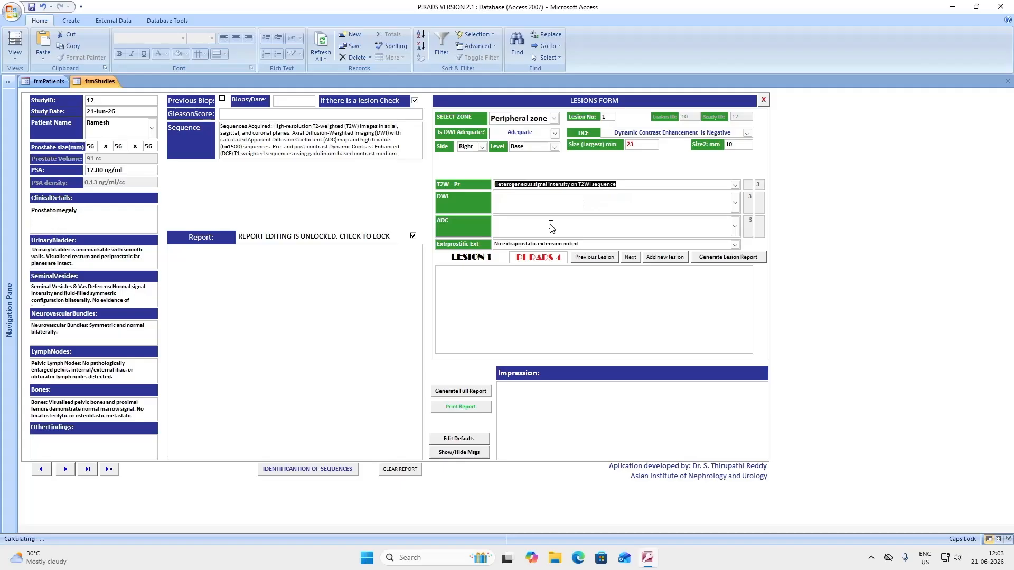
click(735, 204)
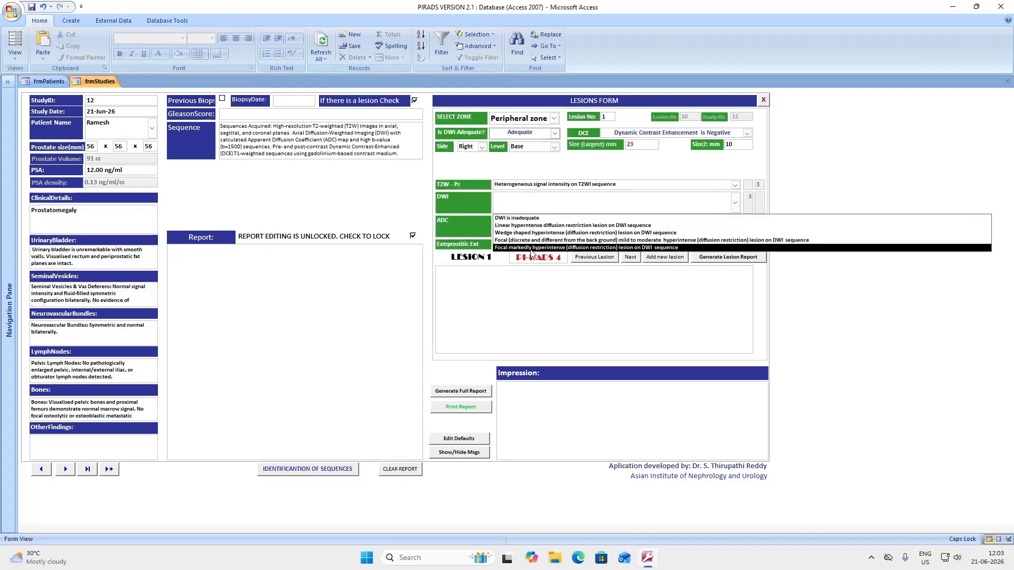
click(554, 248)
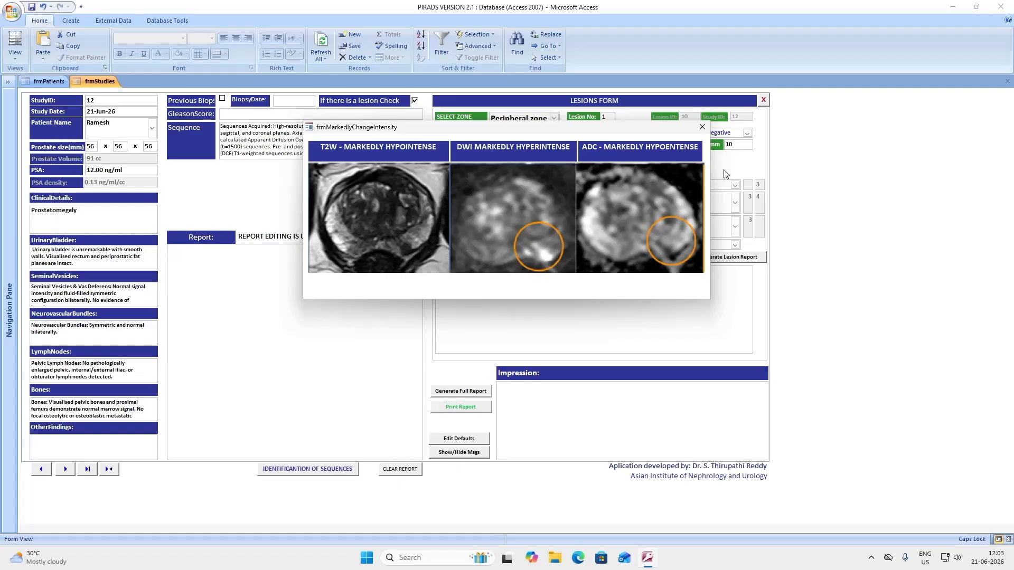
click(702, 127)
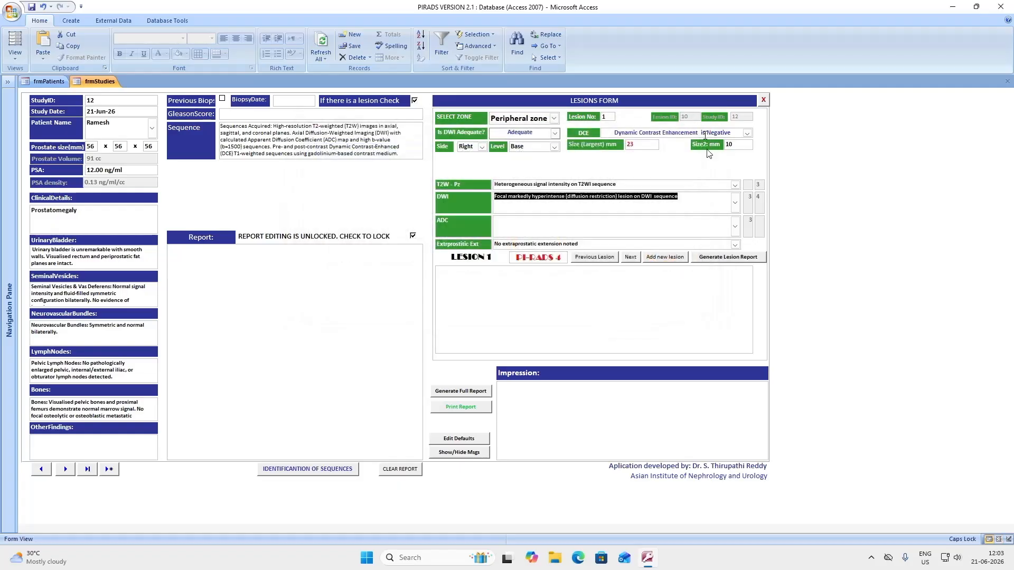
click(737, 231)
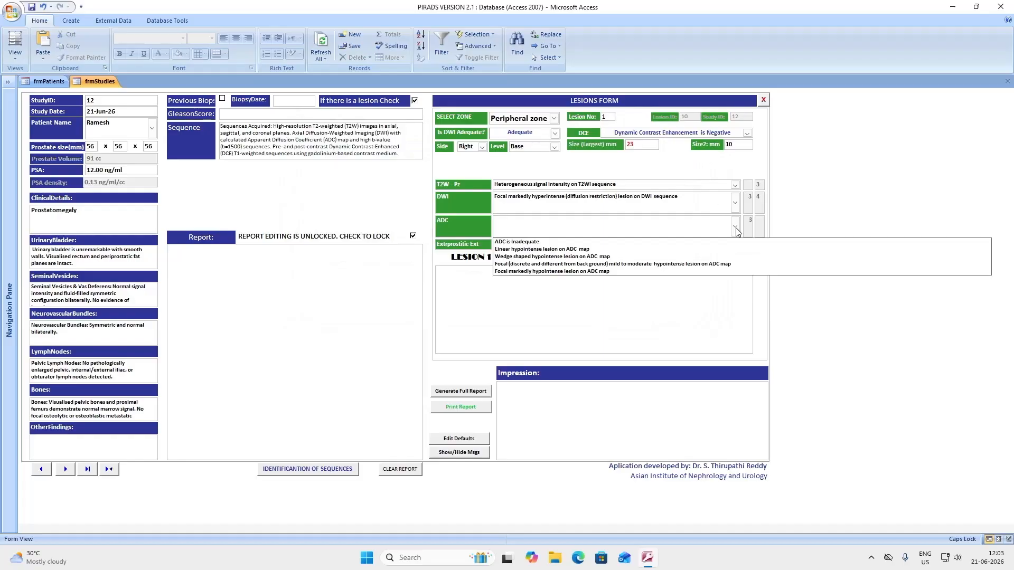
click(584, 271)
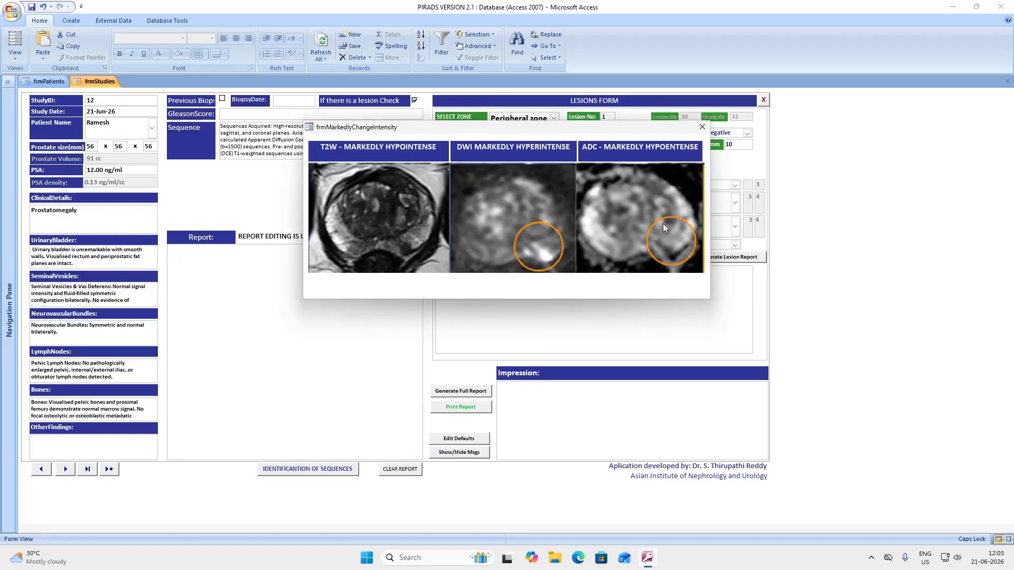
click(702, 128)
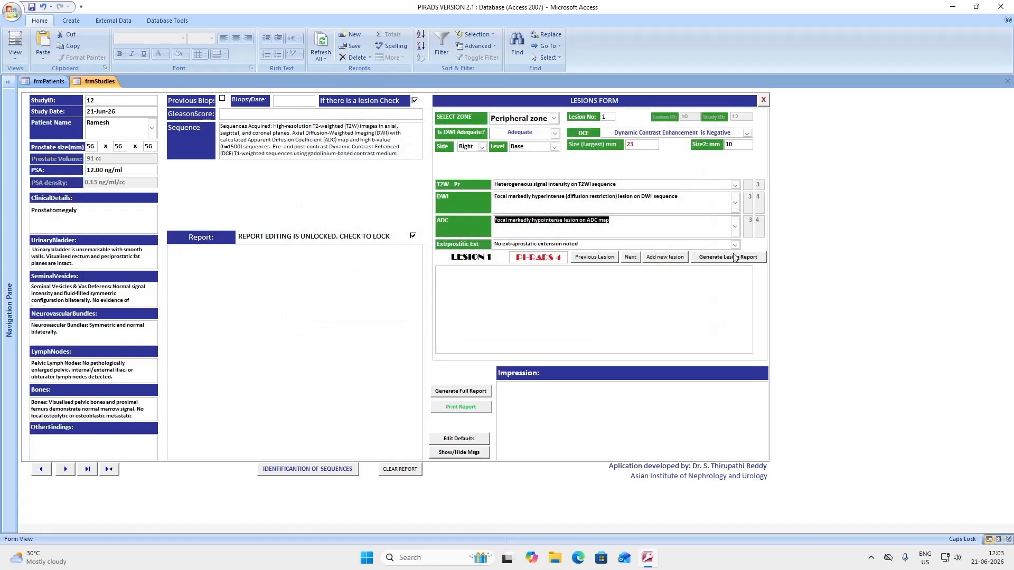
Generate the peripheral zone lesion report, scoring it PI-RADS 5, and dismiss the scoring logic message
click(710, 260)
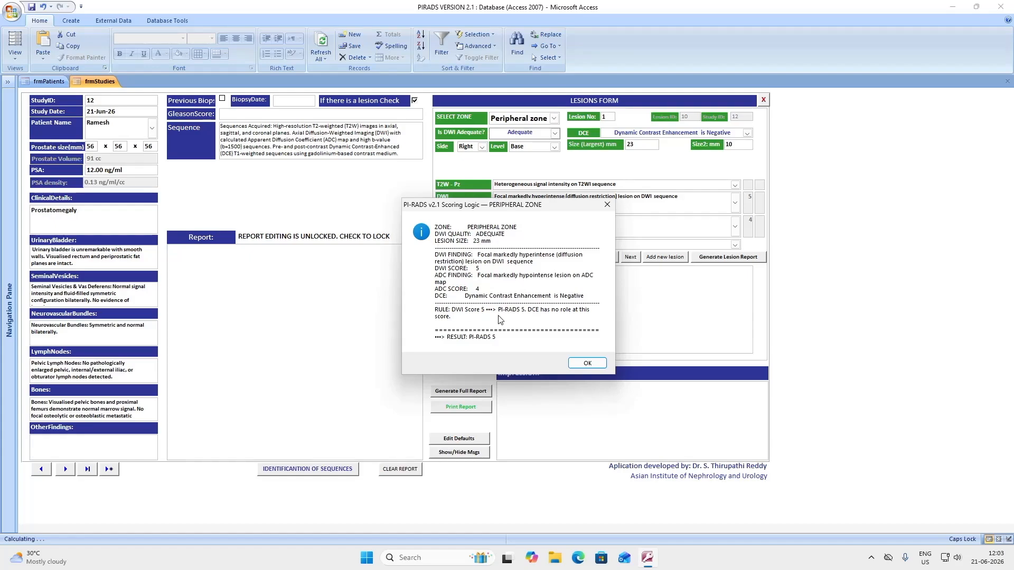
click(588, 364)
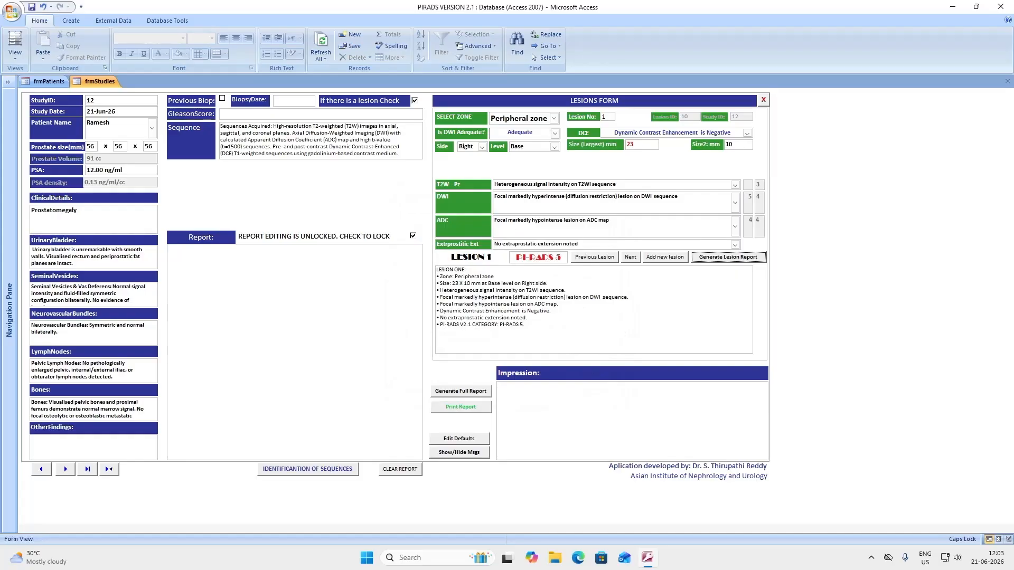
click(872, 559)
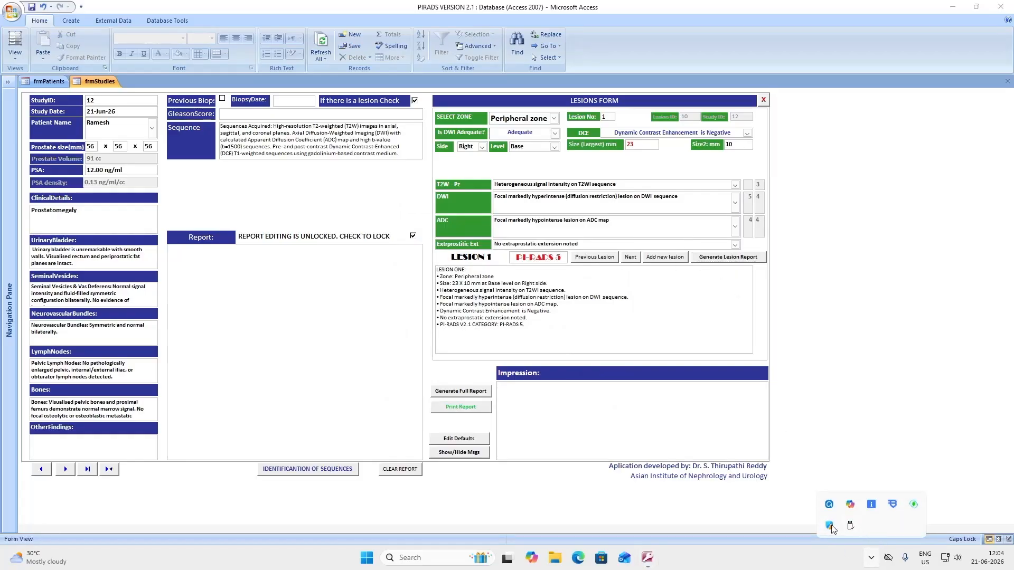
click(830, 505)
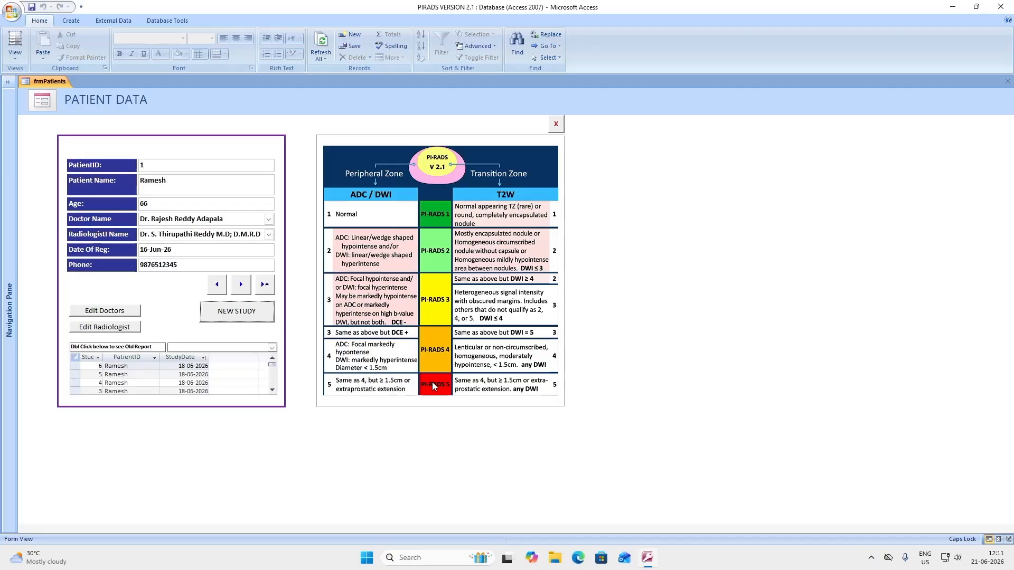
Return to study 1 from 18-Jun-26 showing the 23 × 11 mm PI-RADS 2 transition-zone lesion
click(871, 558)
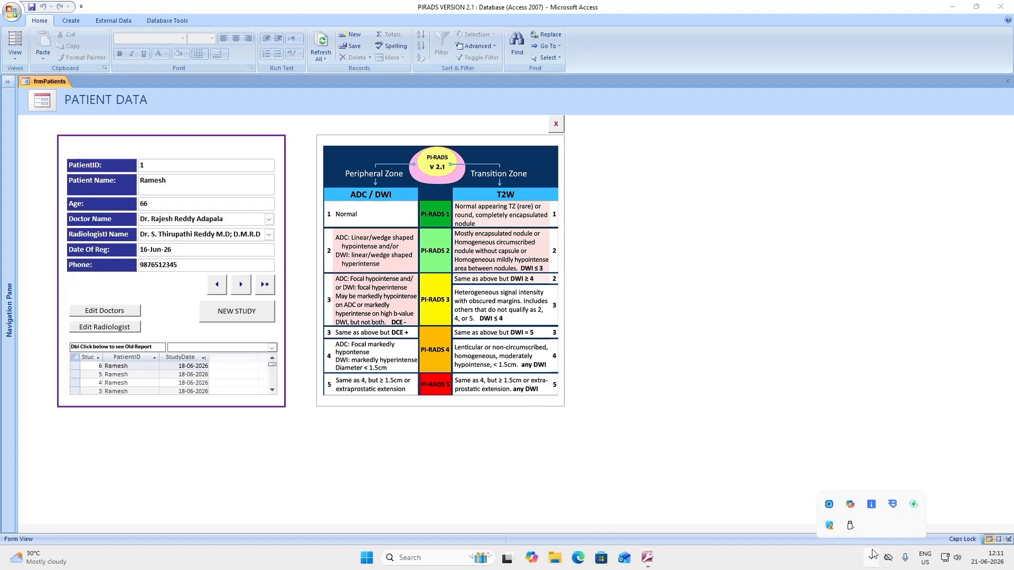
click(830, 505)
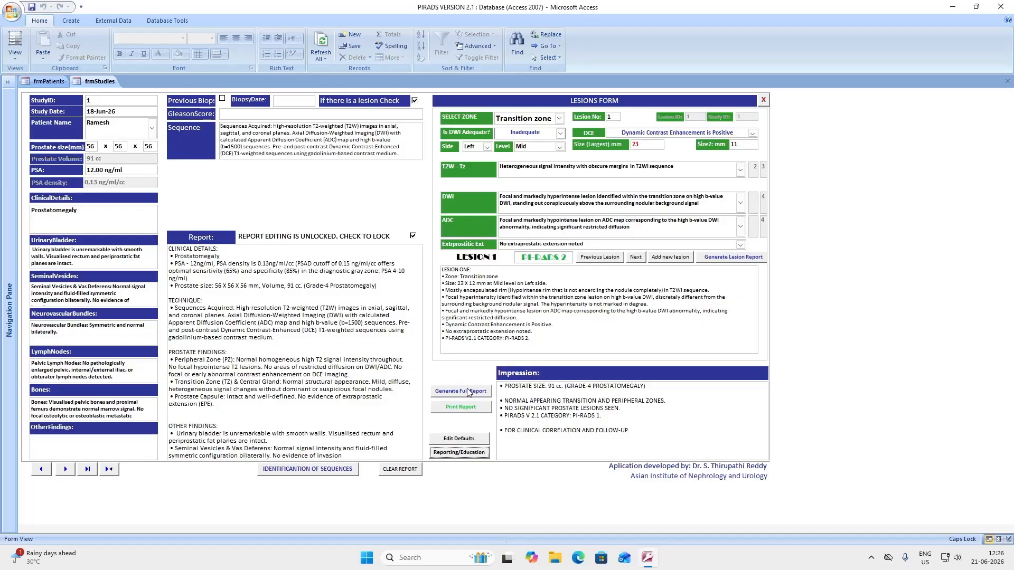
Turn on education messages and open the Identification of Sequences reference for T2W, ADC, DWI and DCE
click(463, 455)
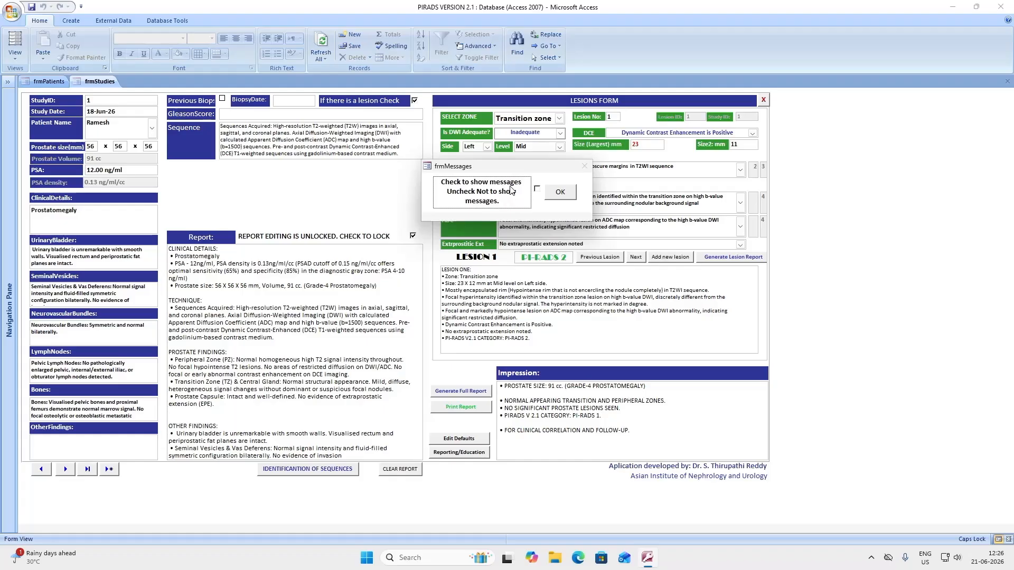
click(537, 190)
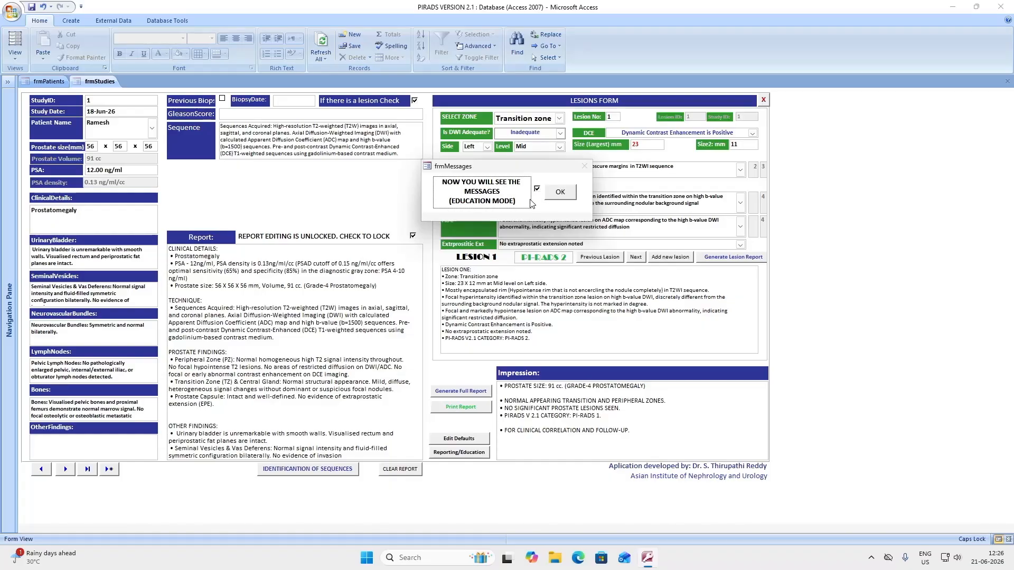
click(558, 195)
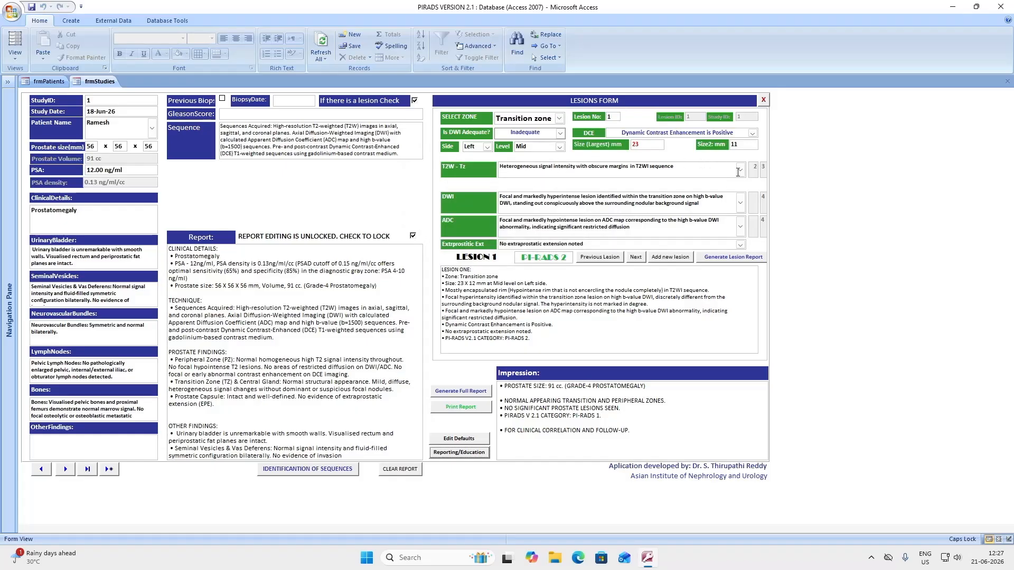
click(325, 473)
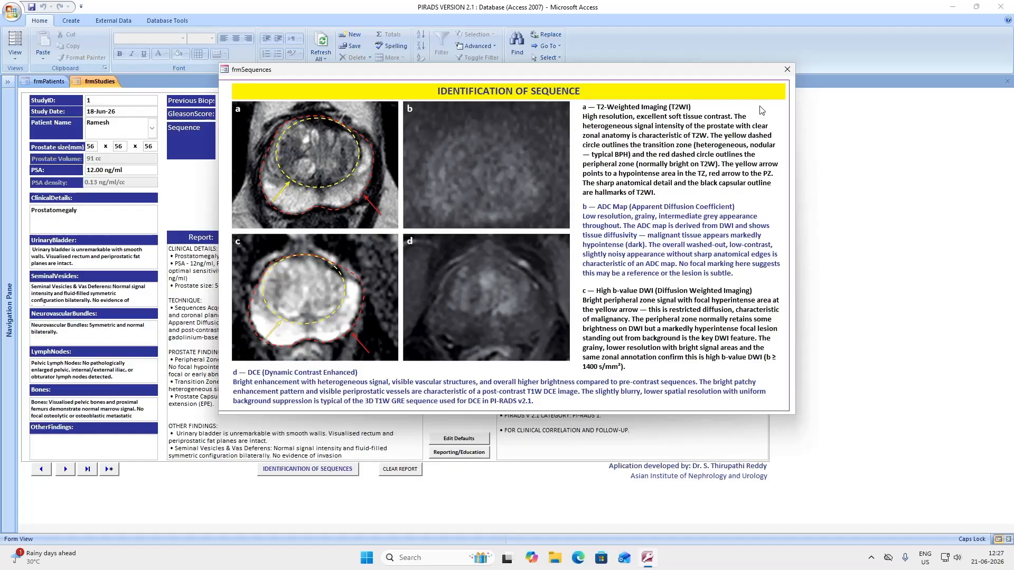
Close the frmSequences reference to return to the studies form
click(787, 69)
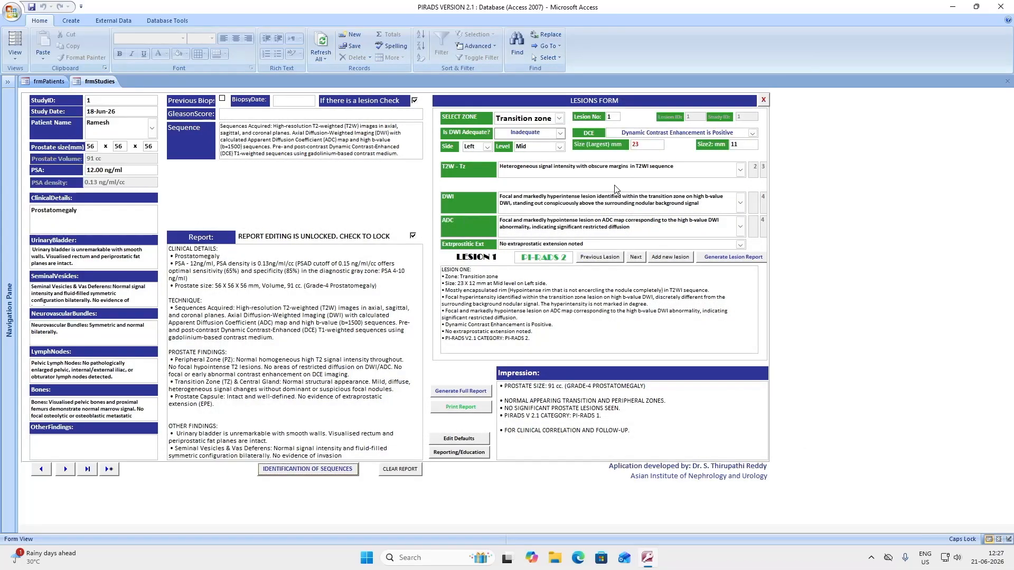
Preview the encapsulated options, then set T2W to non circumscribed homogeneous moderately hypointense
click(741, 170)
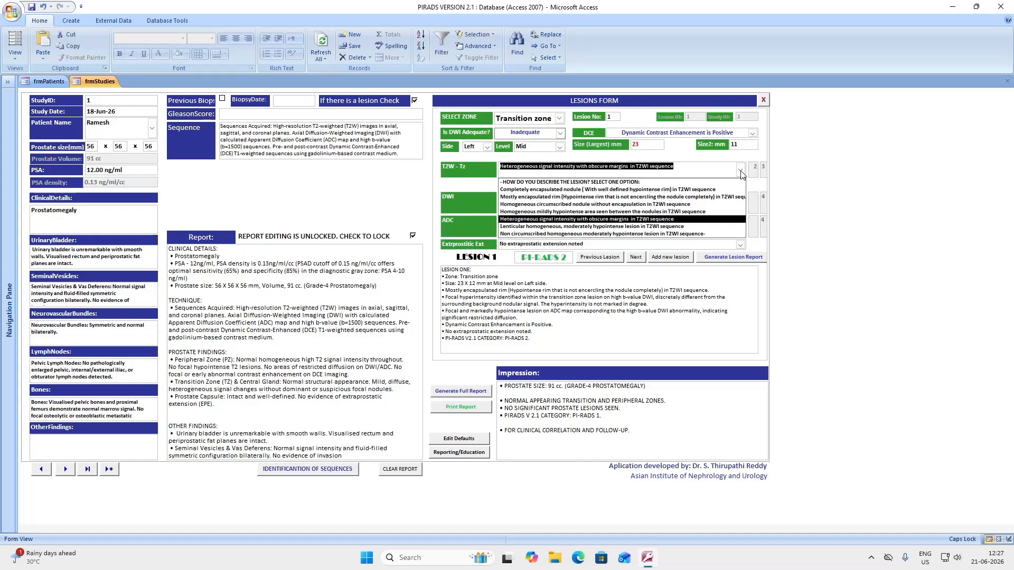
click(562, 189)
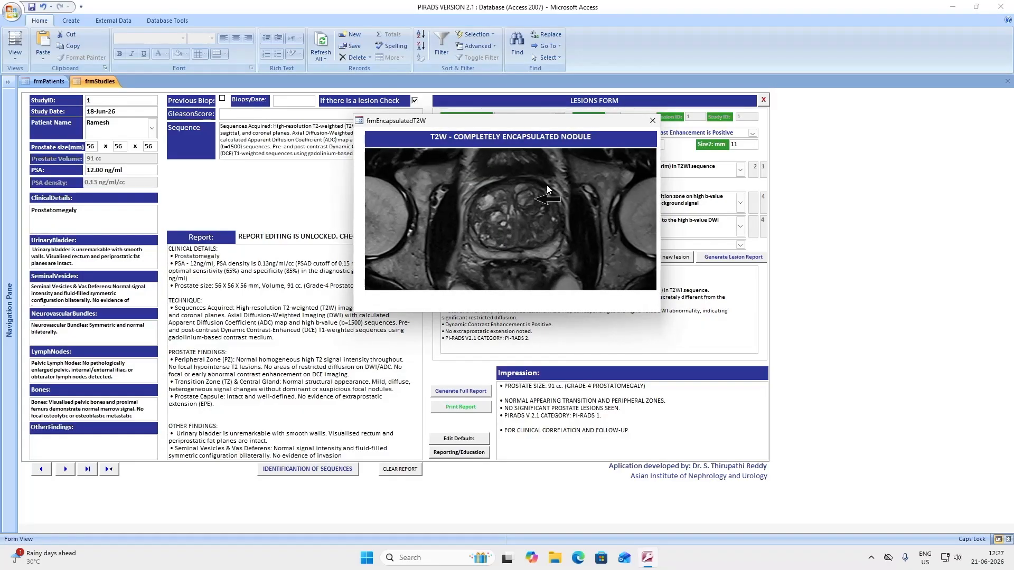
click(652, 121)
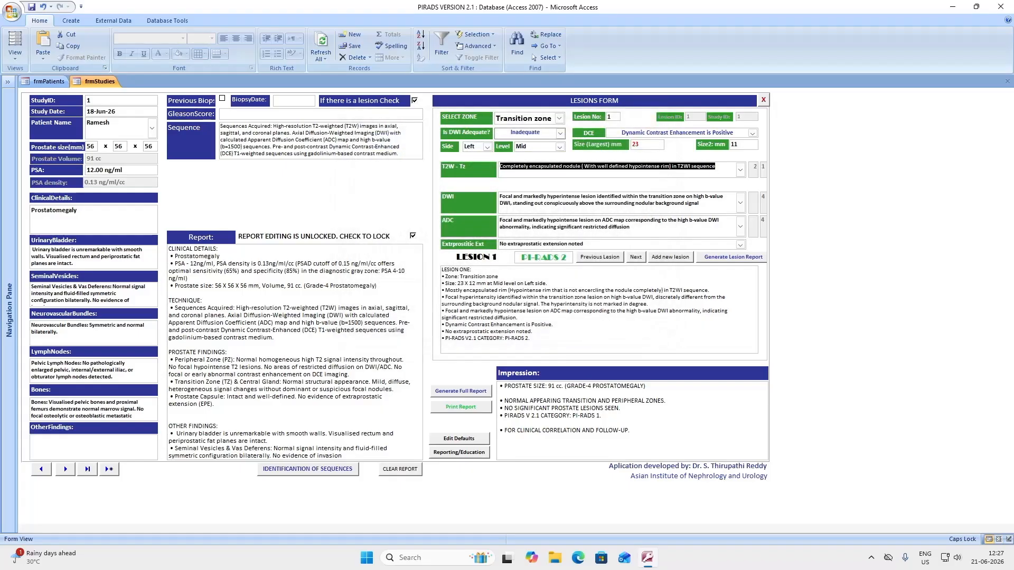
click(741, 170)
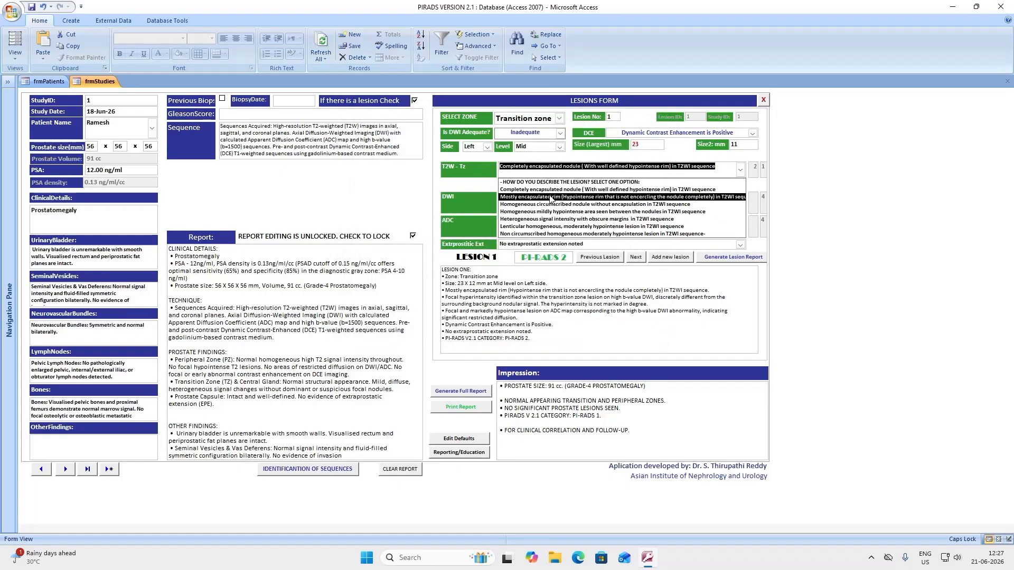
click(522, 198)
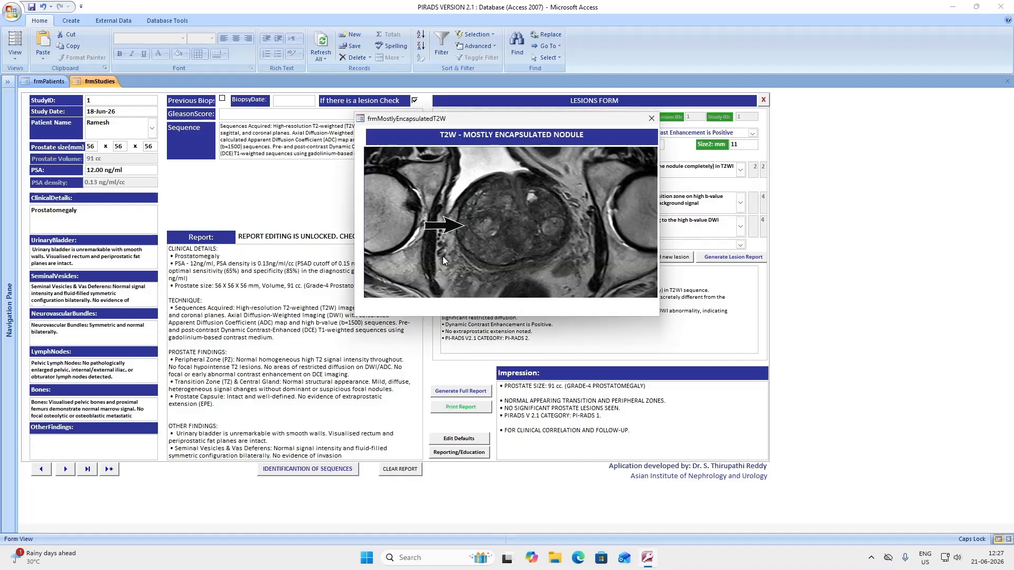
click(651, 119)
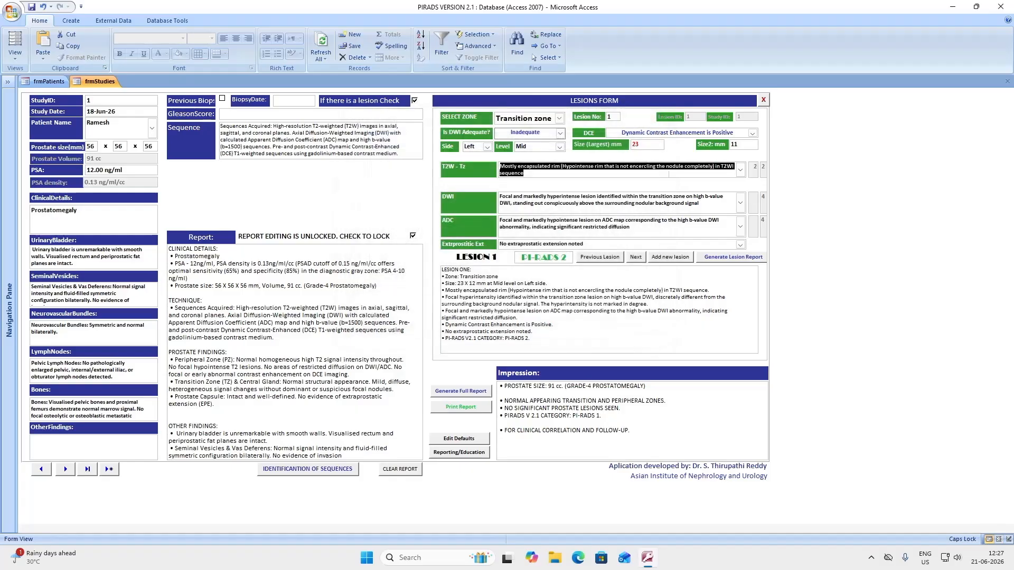
click(741, 170)
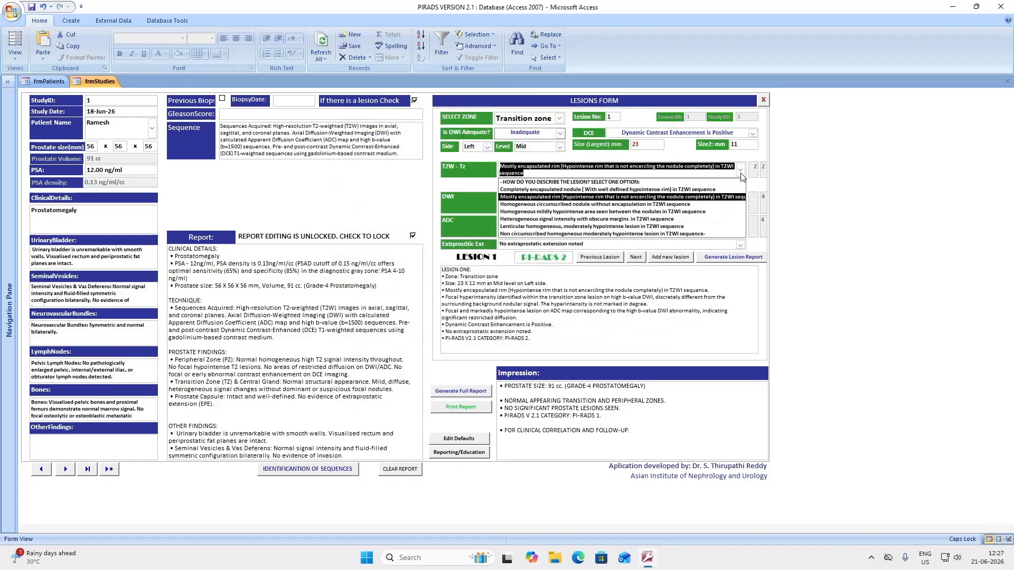
click(558, 234)
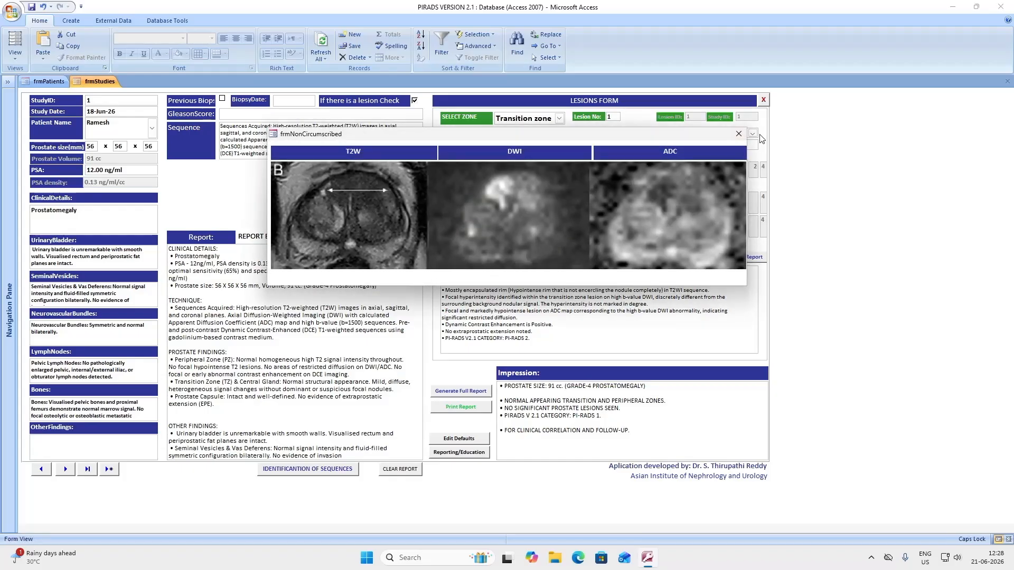
click(738, 134)
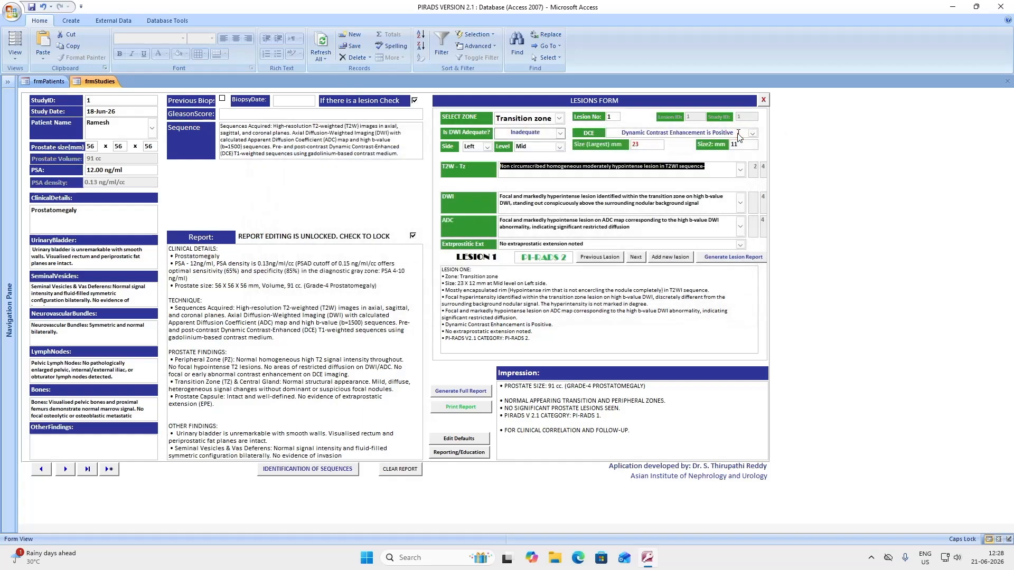
Regenerate lesion 1's report, now scored PI-RADS 5, and dismiss the scoring summary
click(871, 558)
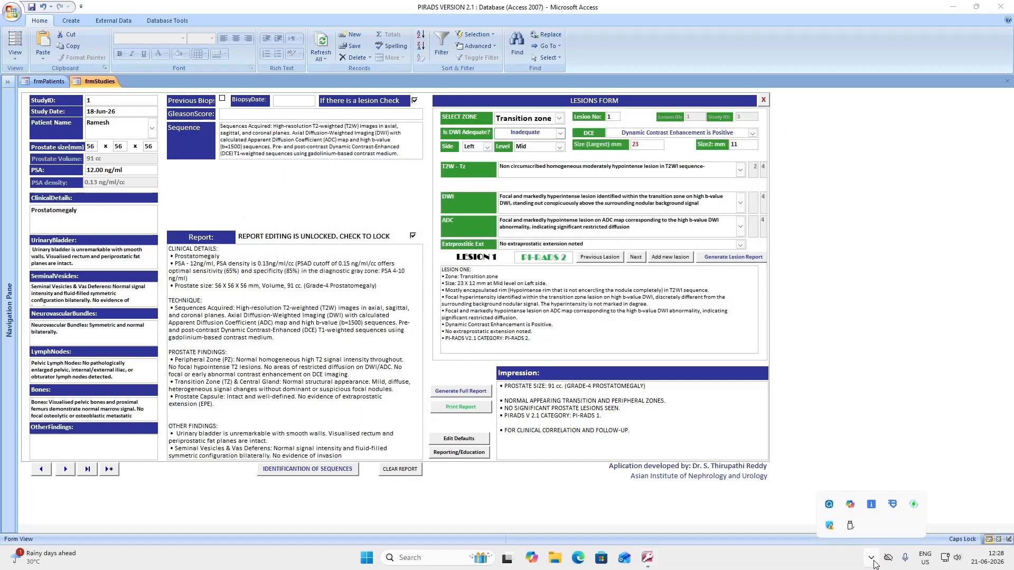
click(829, 505)
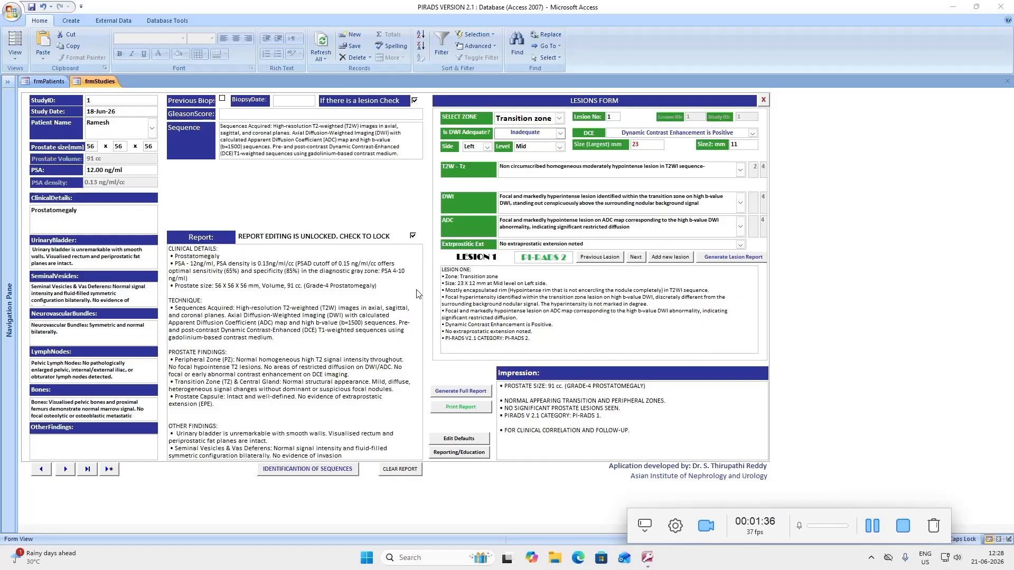
click(733, 259)
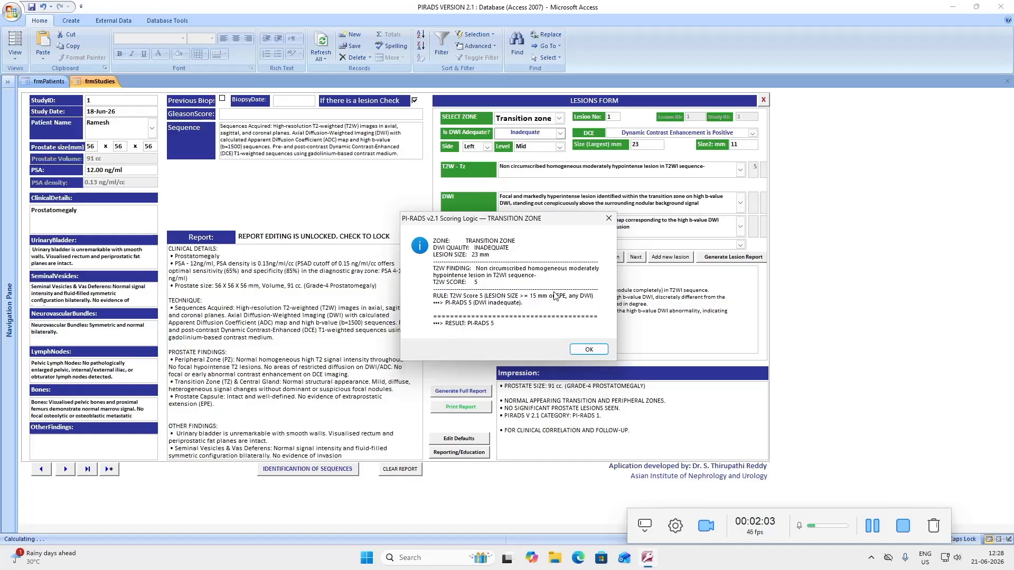
click(591, 351)
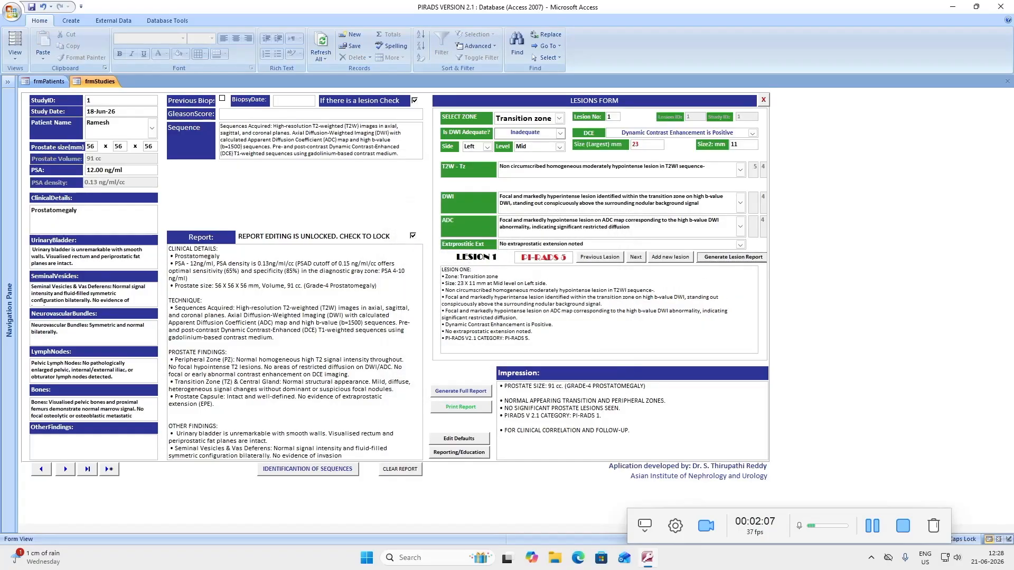
Set lesion 1's T2W finding to 'Heterogeneous signal intensity with obscure margins' and regenerate its report as PI-RADS 3
click(740, 170)
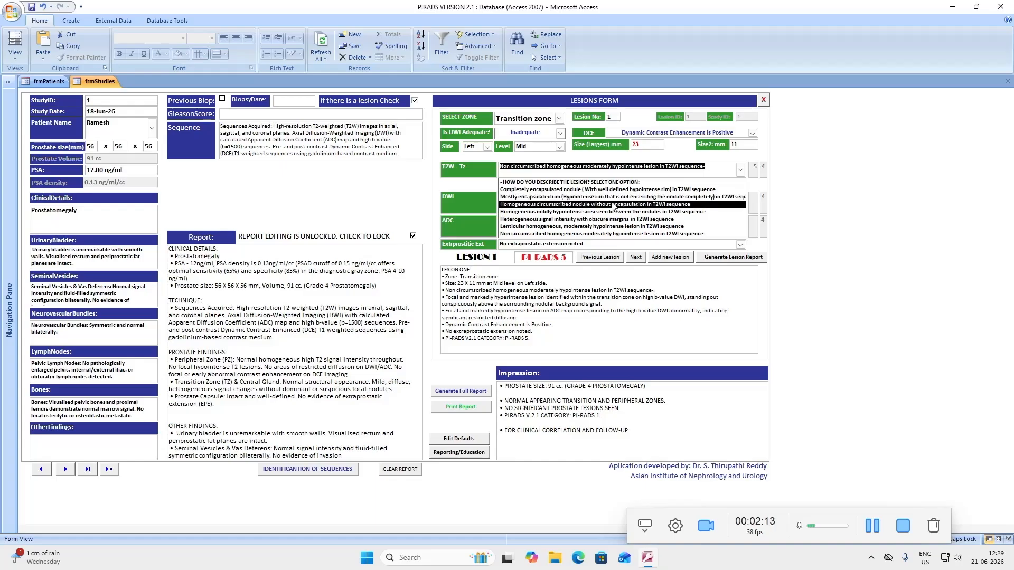
click(596, 219)
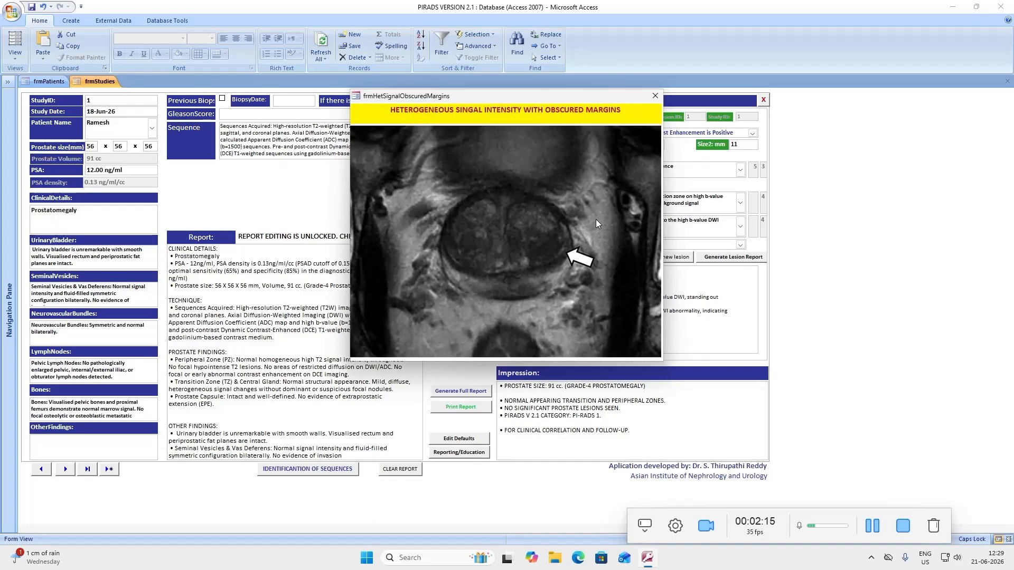
click(655, 95)
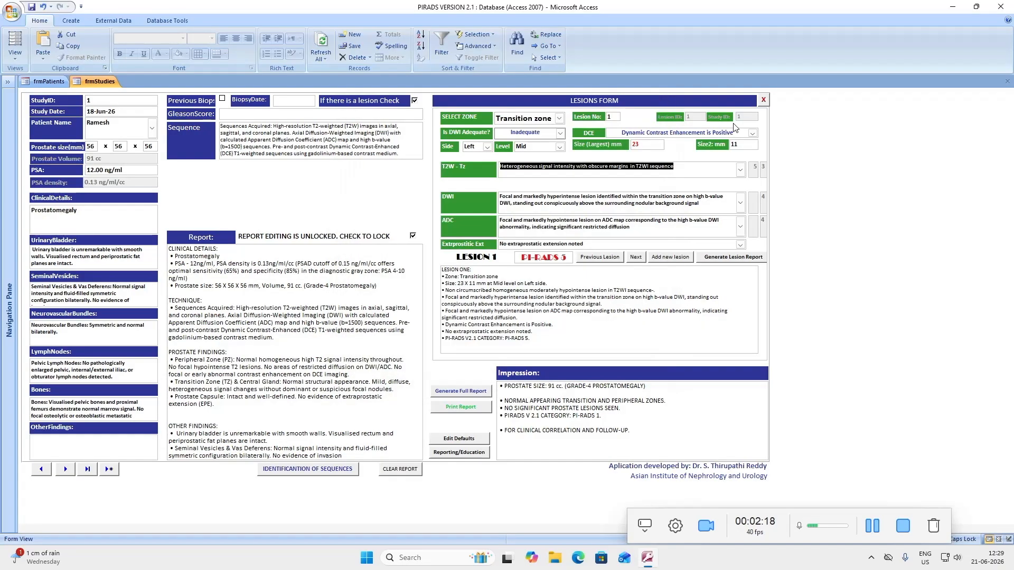
click(725, 258)
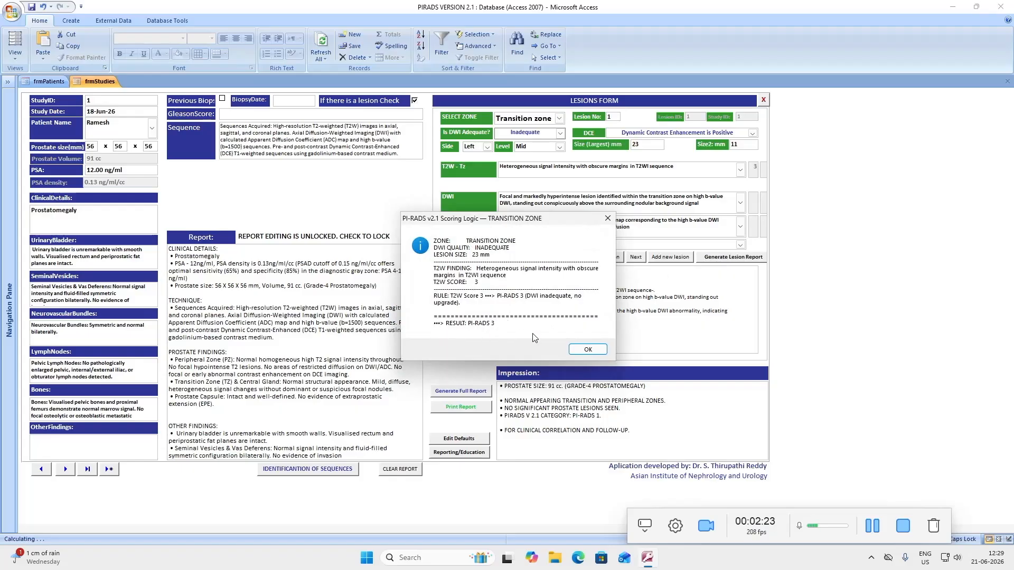
click(588, 350)
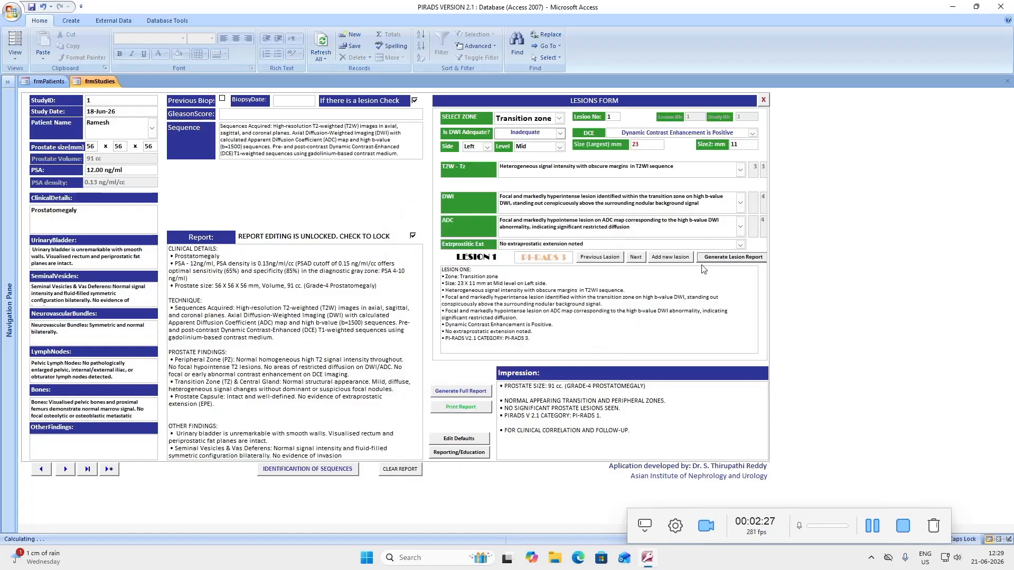
click(741, 204)
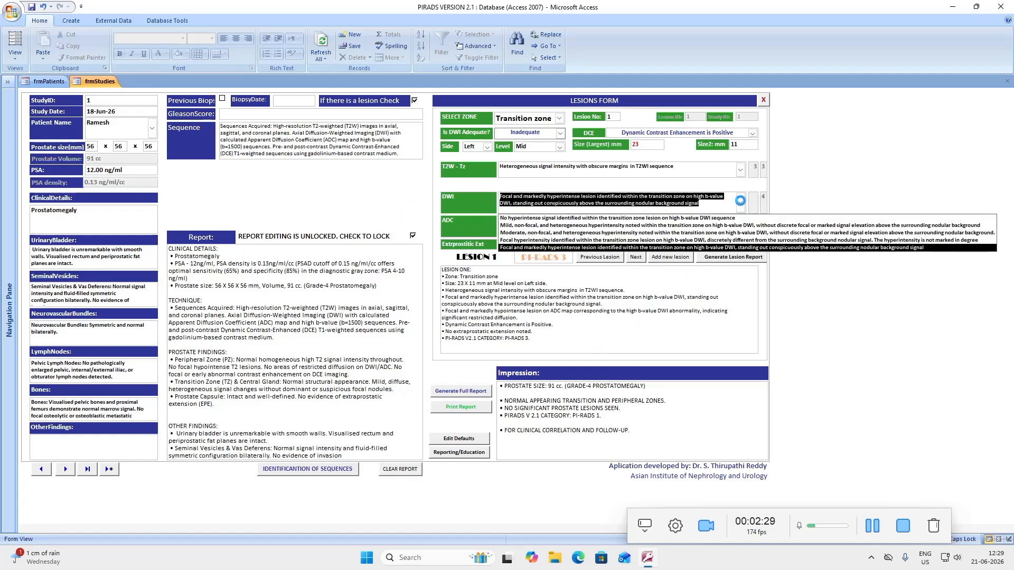
Set lesion 1's T2W finding to lenticular homogeneous hypointense, leaving DWI unchanged
click(742, 205)
click(742, 171)
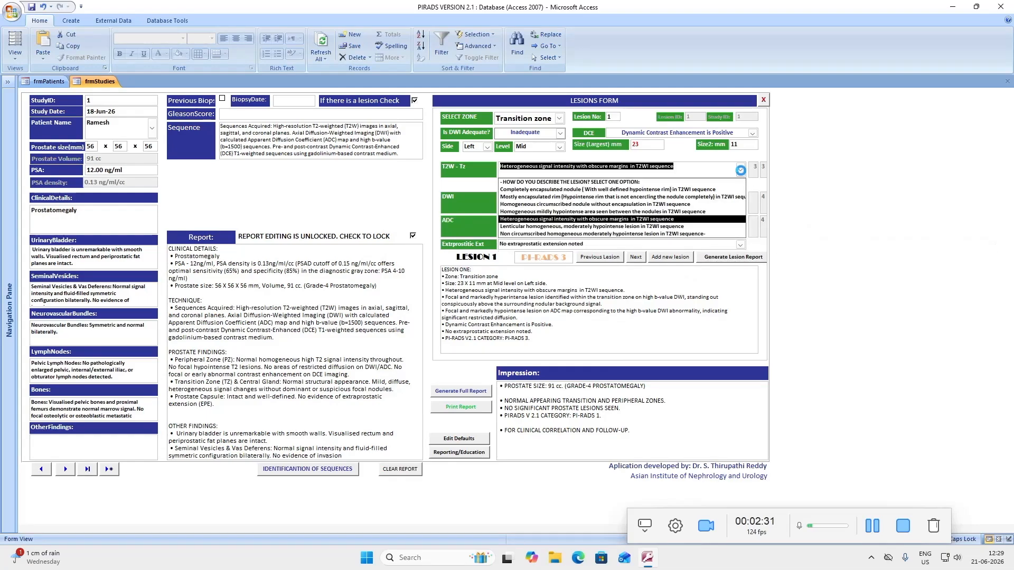
click(603, 226)
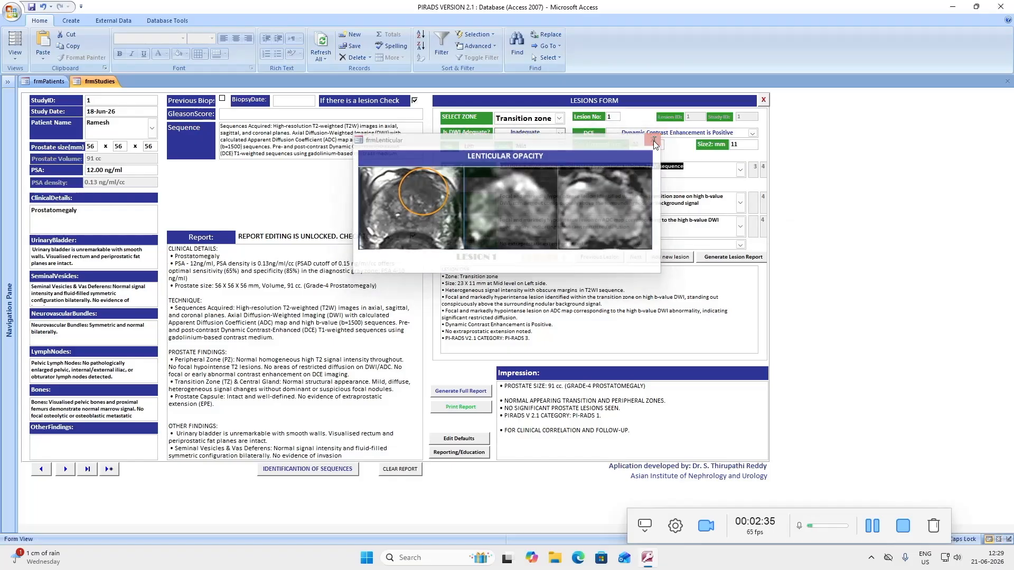
click(654, 140)
Change the largest lesion size from 23 to 12 mm and regenerate the report, scoring PI-RADS 4
drag(651, 143, 613, 141)
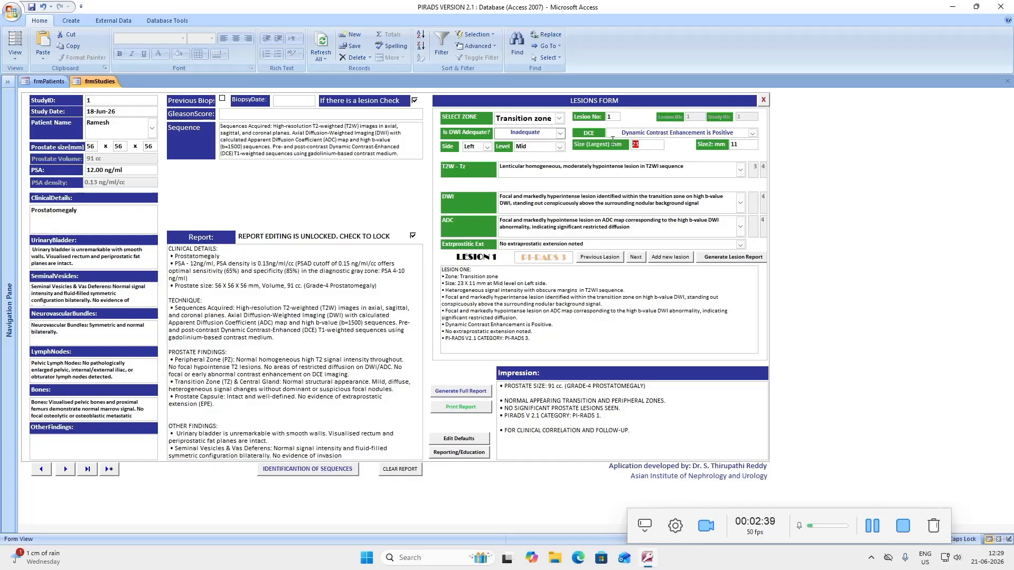
text(12)
click(739, 261)
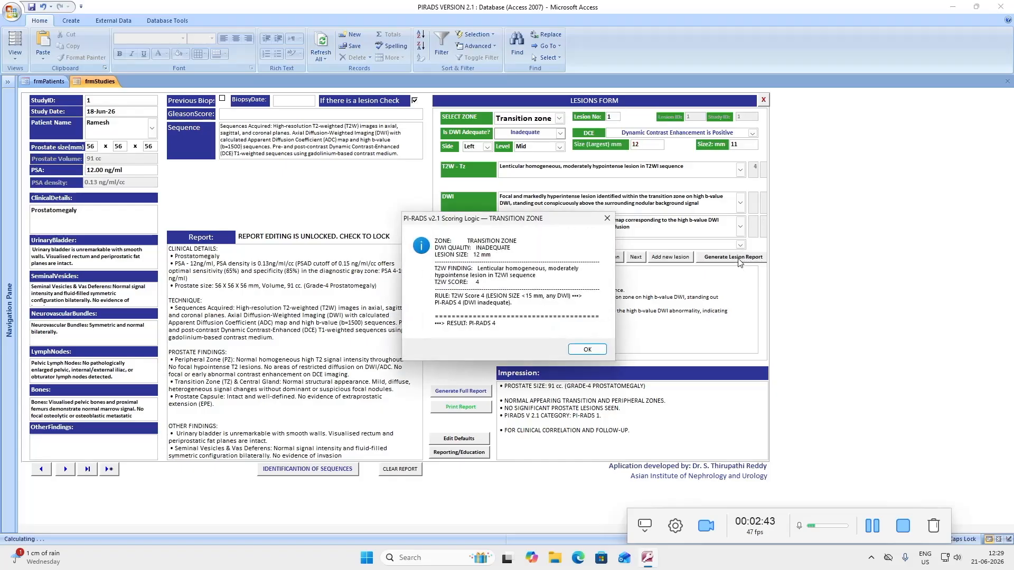
click(587, 350)
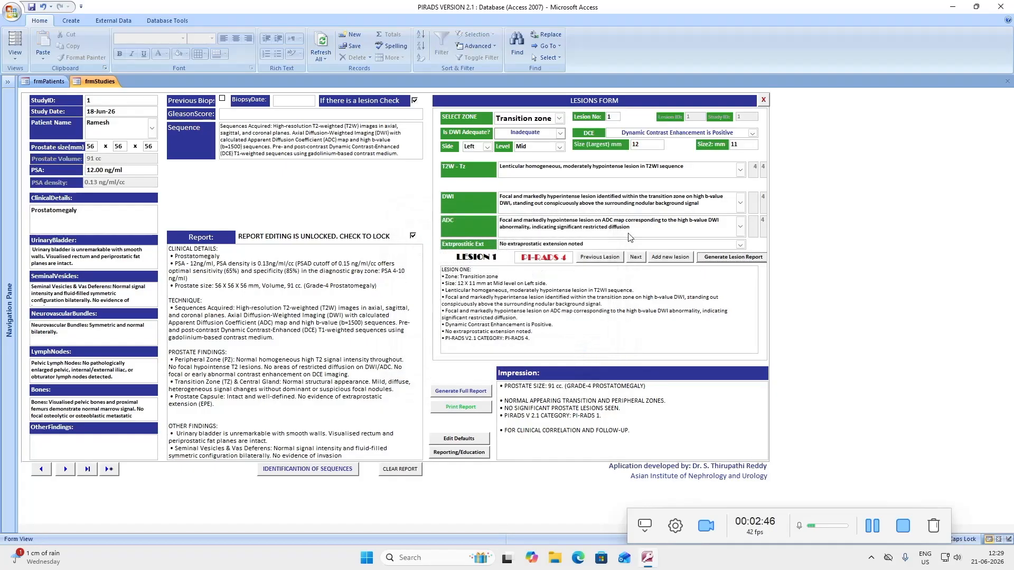
Restore the largest lesion size to 23 mm and regenerate the report, scoring PI-RADS 5
double_click(636, 145)
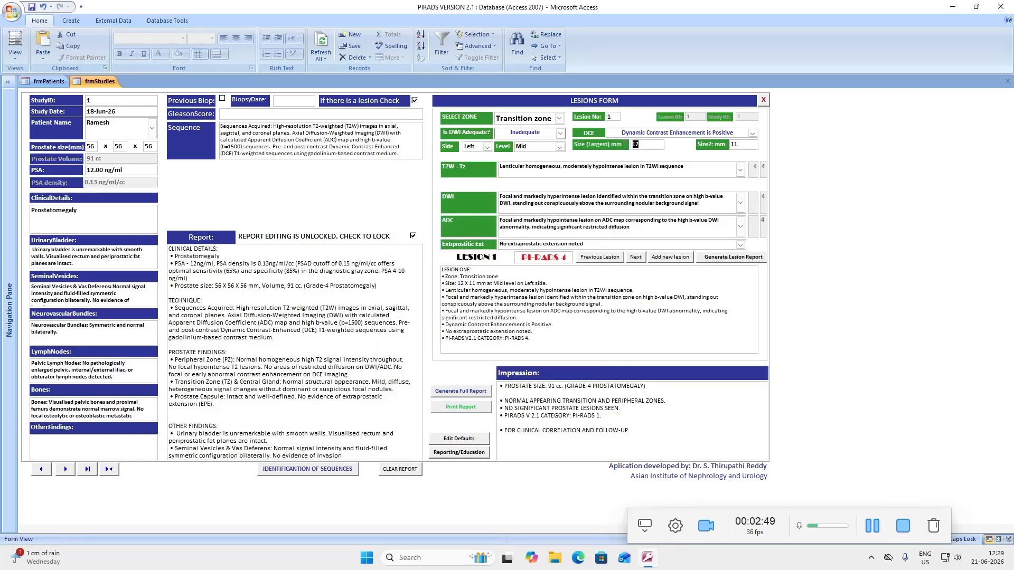
text(23)
click(737, 257)
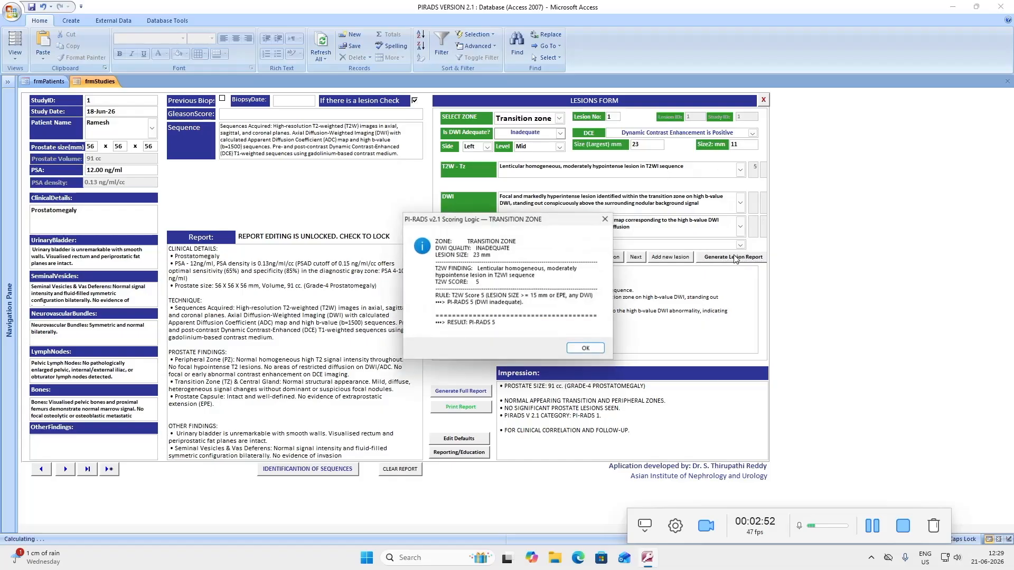
click(579, 348)
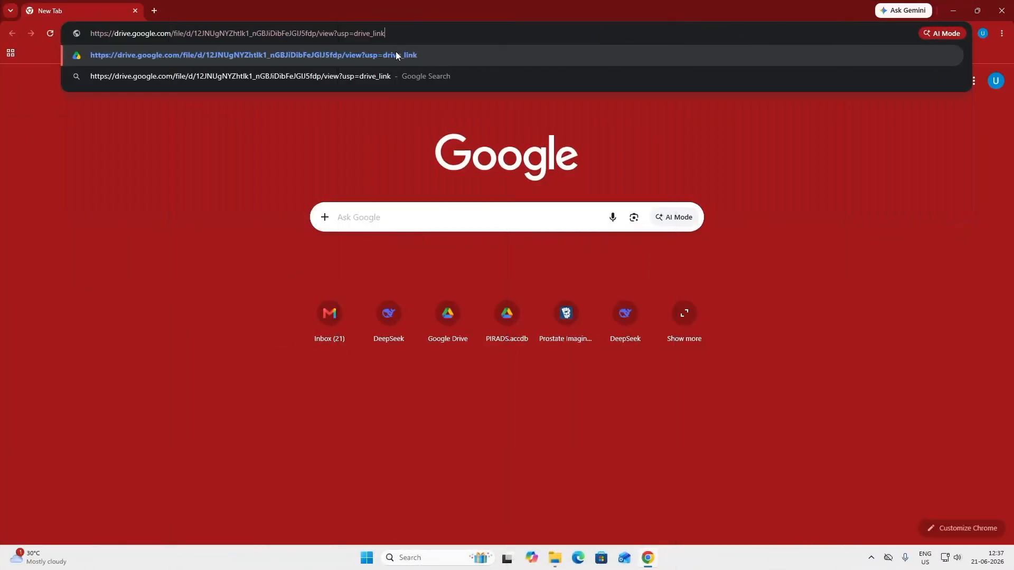
Download PIRADS VERSION 2.1.accdb from the shared Drive link and open it from the Downloads folder
click(398, 56)
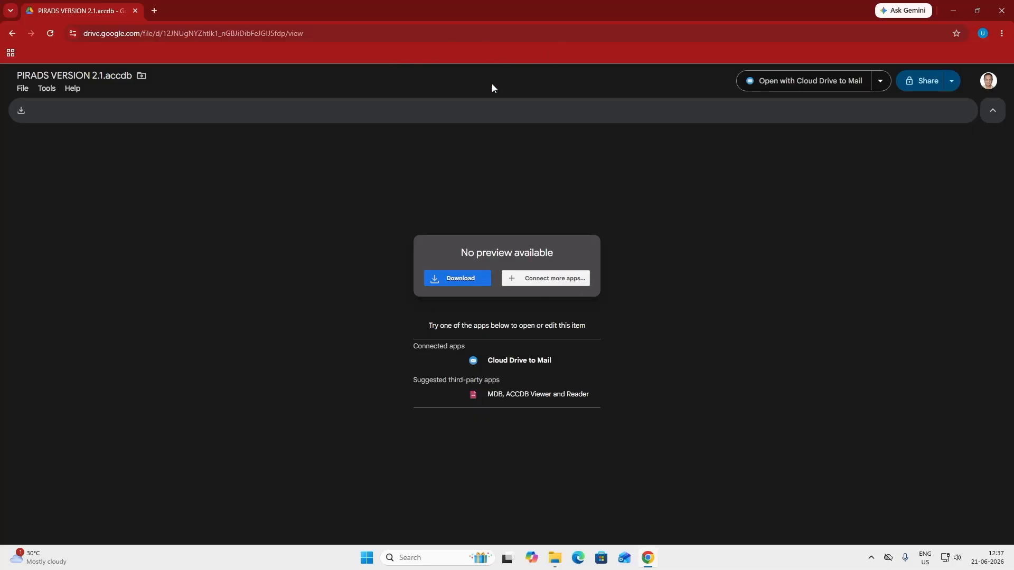
click(458, 280)
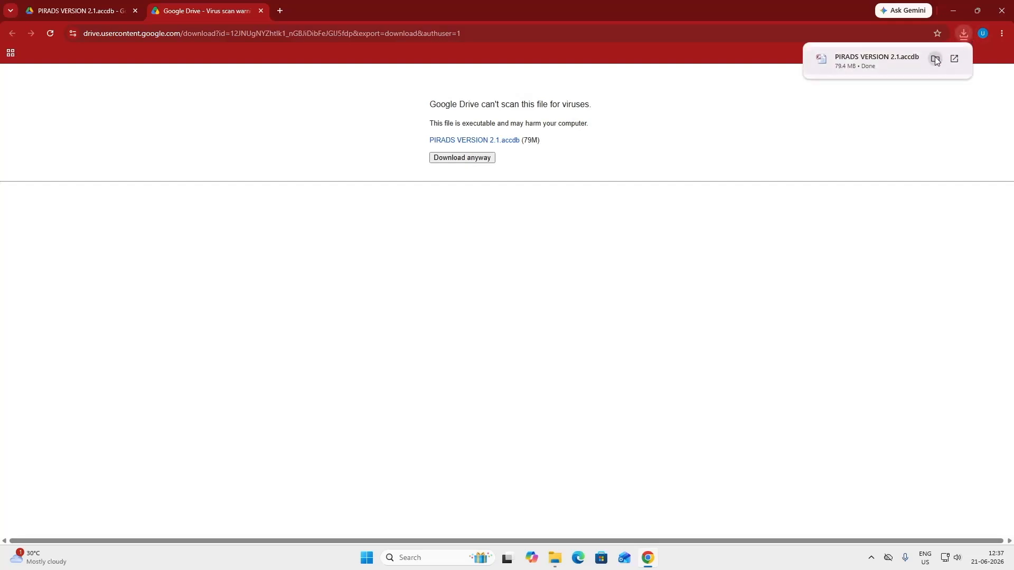
click(936, 60)
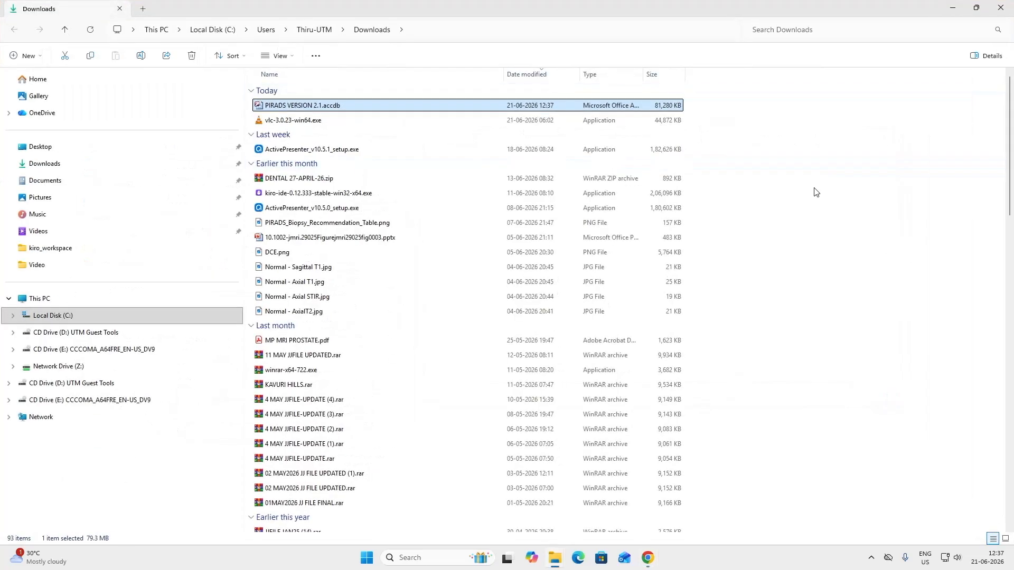
double_click(354, 107)
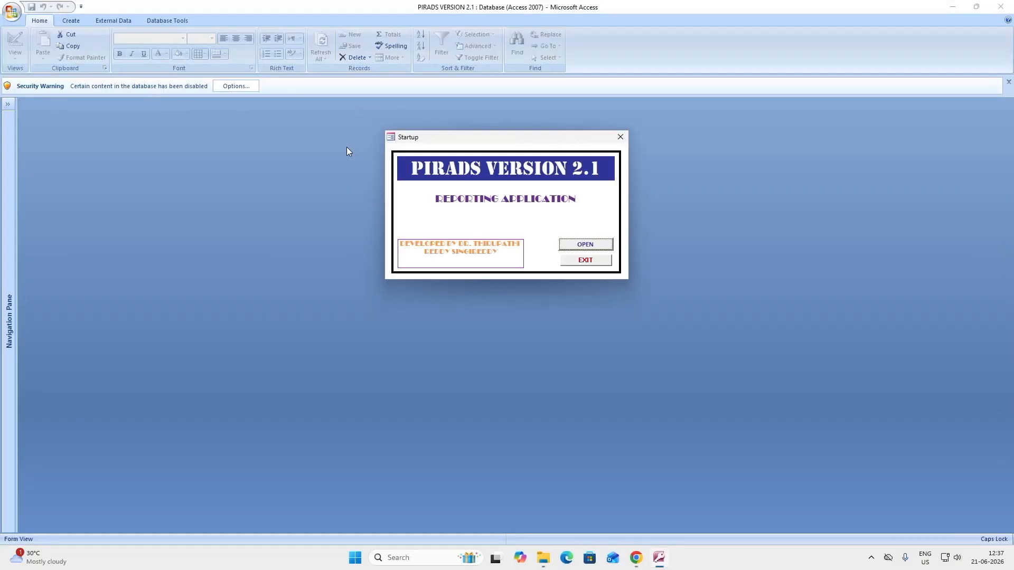
Close the startup form and enable the database's blocked content via the Security Warning options
click(620, 139)
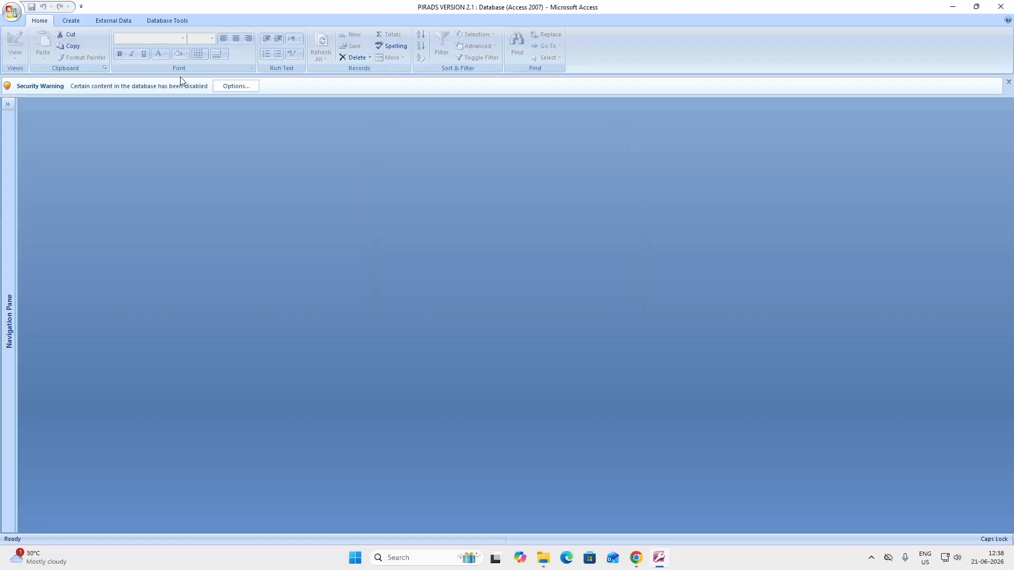
click(238, 88)
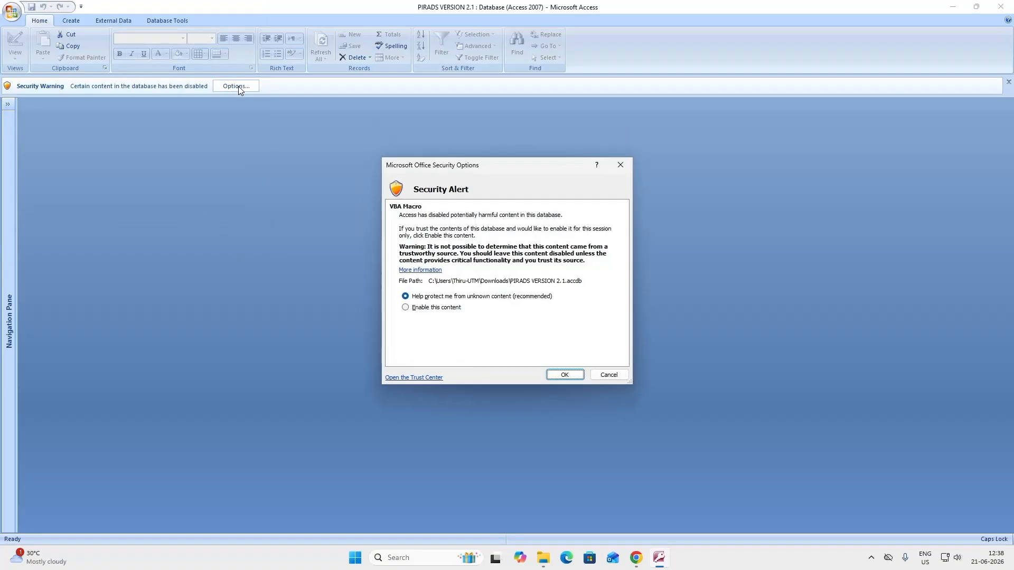
click(406, 309)
click(566, 375)
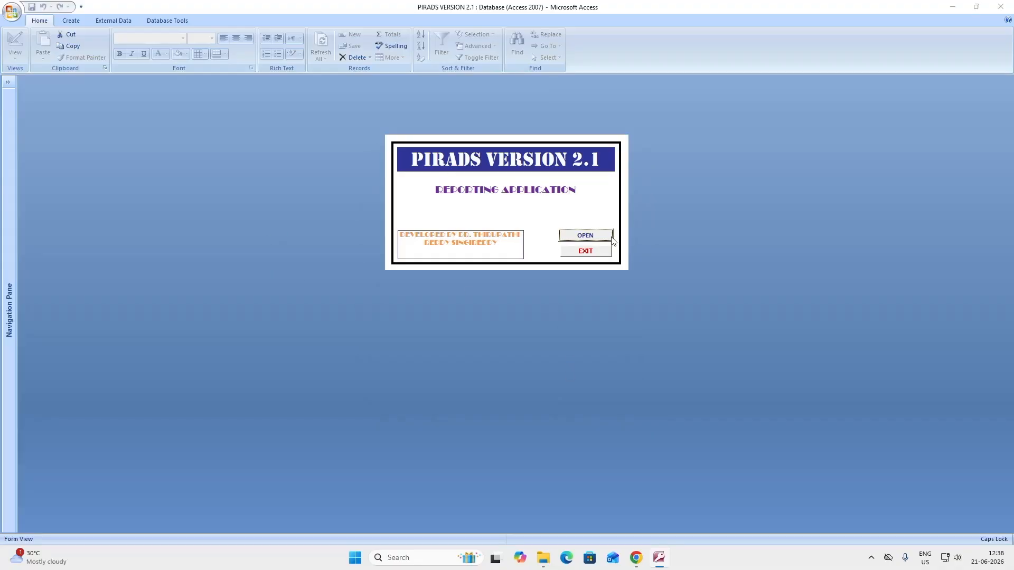
Launch the Patient Data form from the splash screen
click(584, 239)
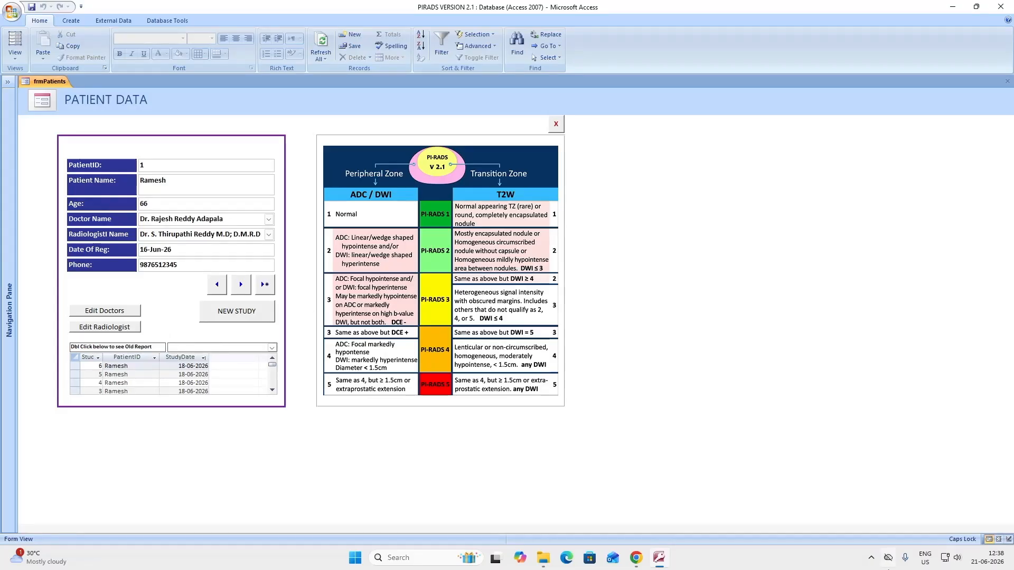
click(871, 560)
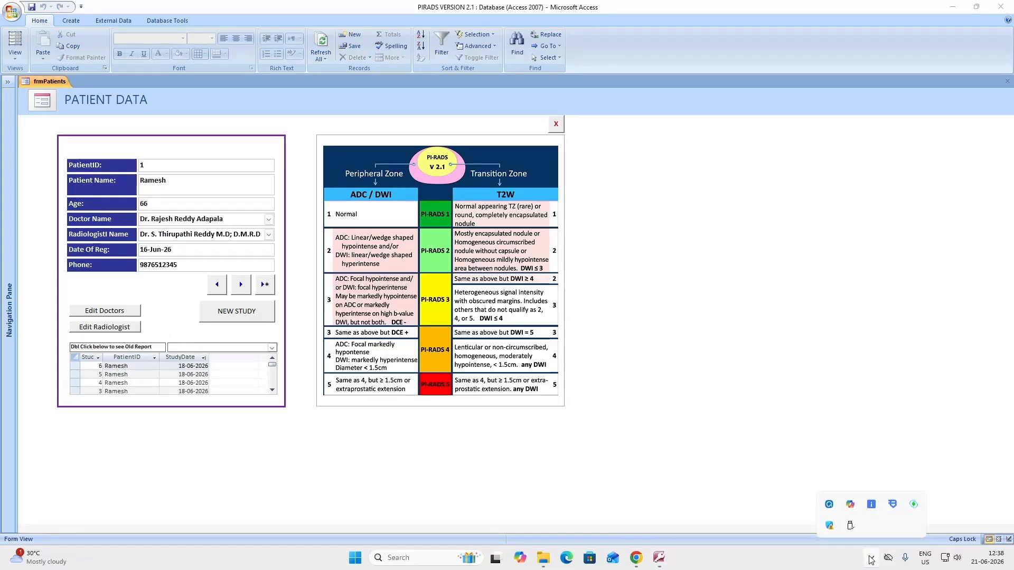
click(830, 506)
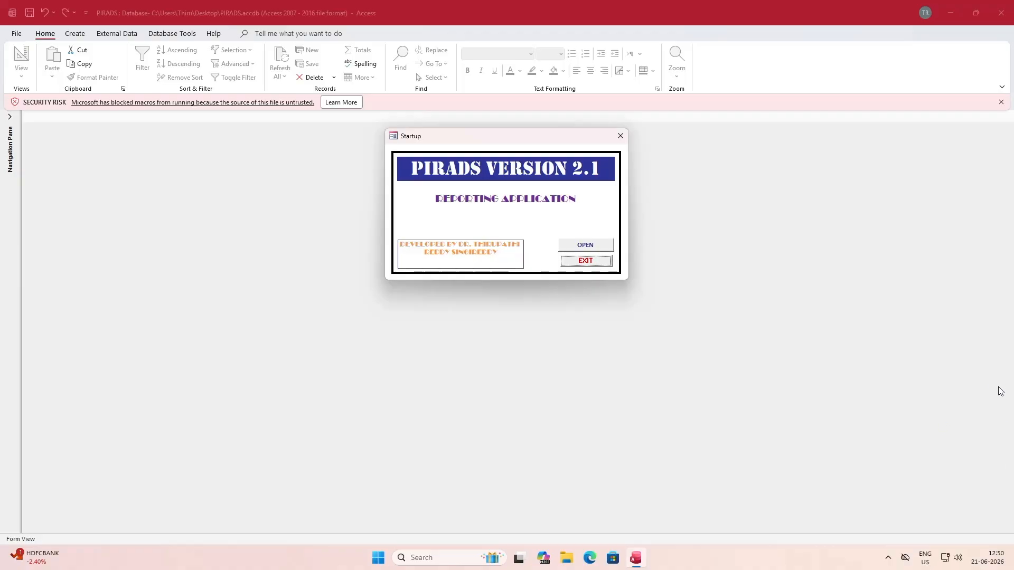
Close the PIRADS startup form and show the File Home page with recent databases
click(593, 250)
click(620, 137)
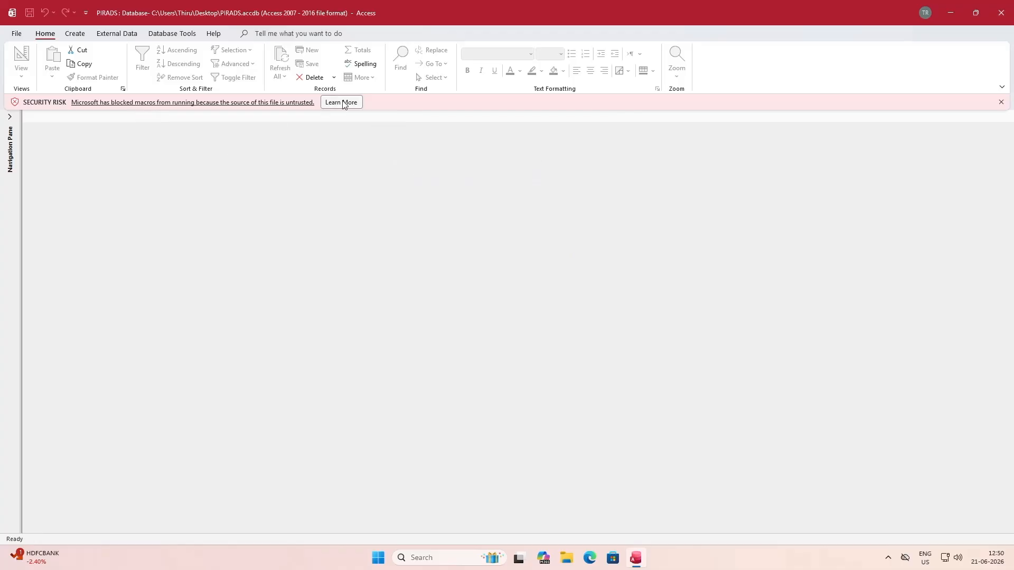
click(16, 34)
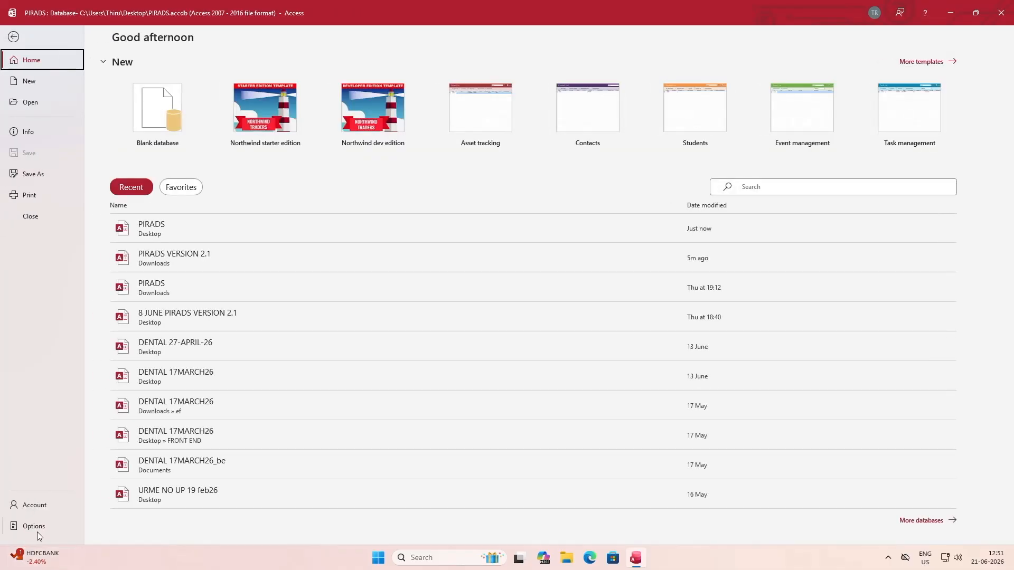
In Trust Center's Trusted Locations, add the Desktop folder with subfolders as a trusted location and save
click(37, 532)
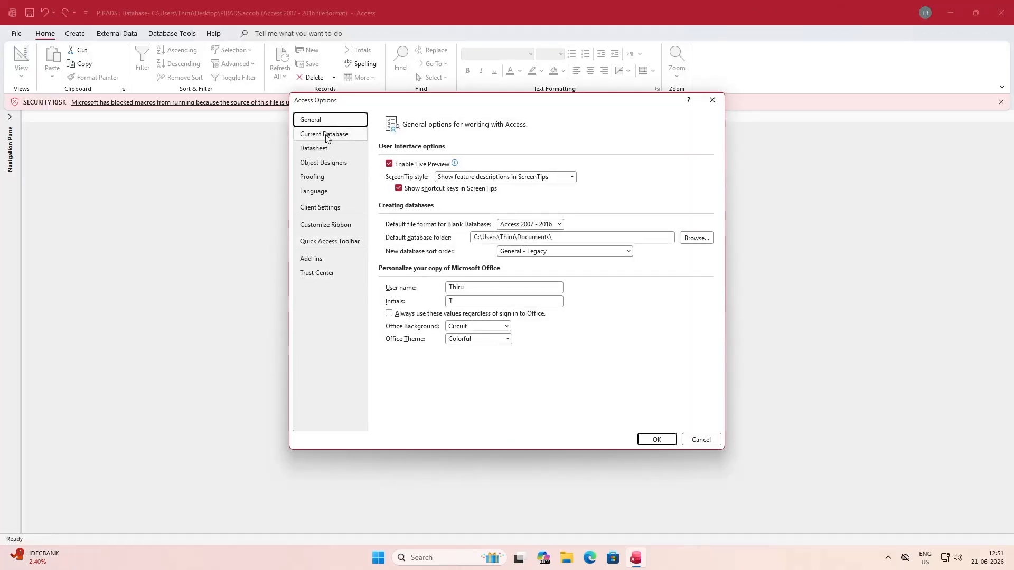
click(316, 276)
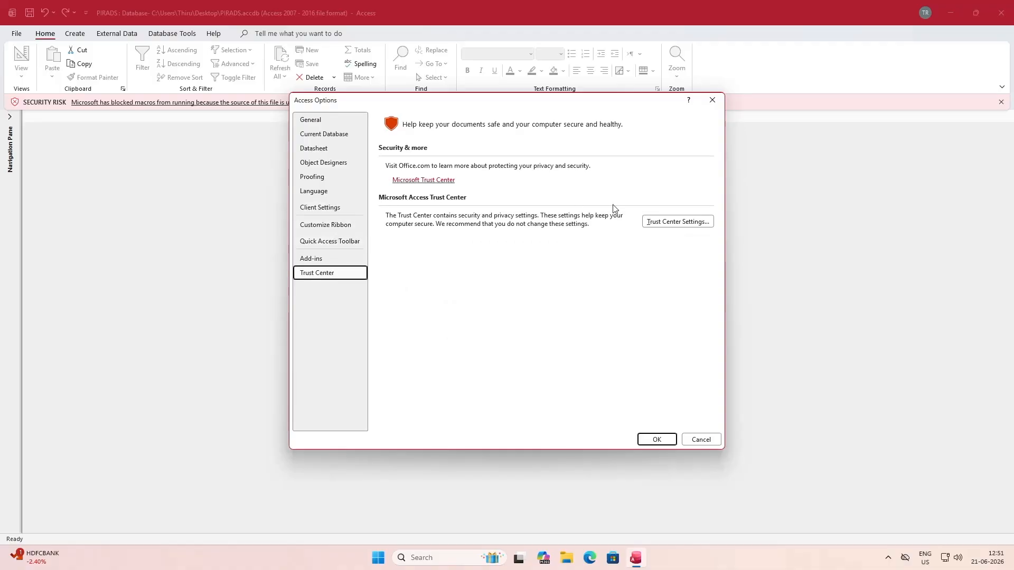
click(669, 223)
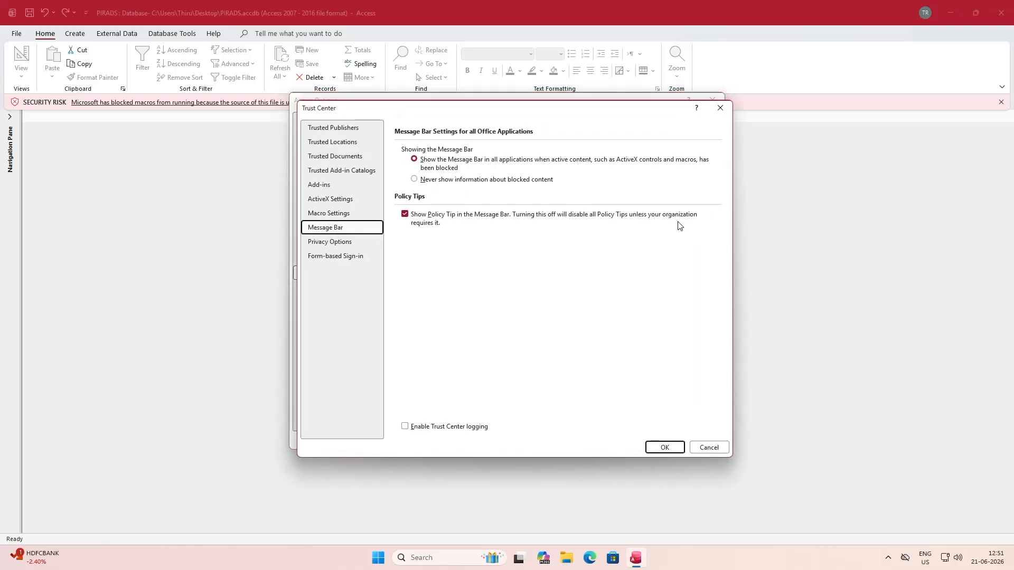
click(338, 144)
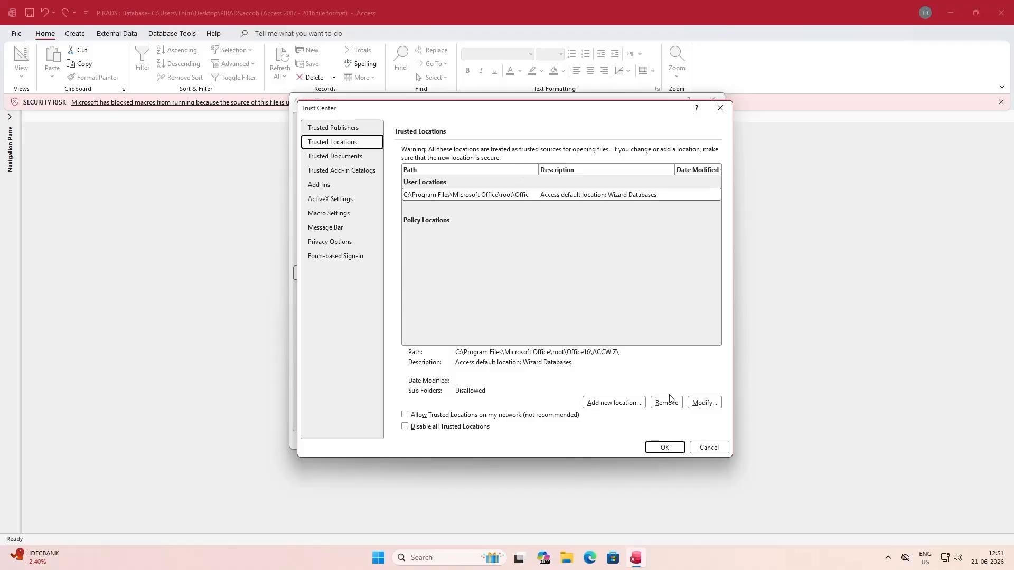
click(621, 408)
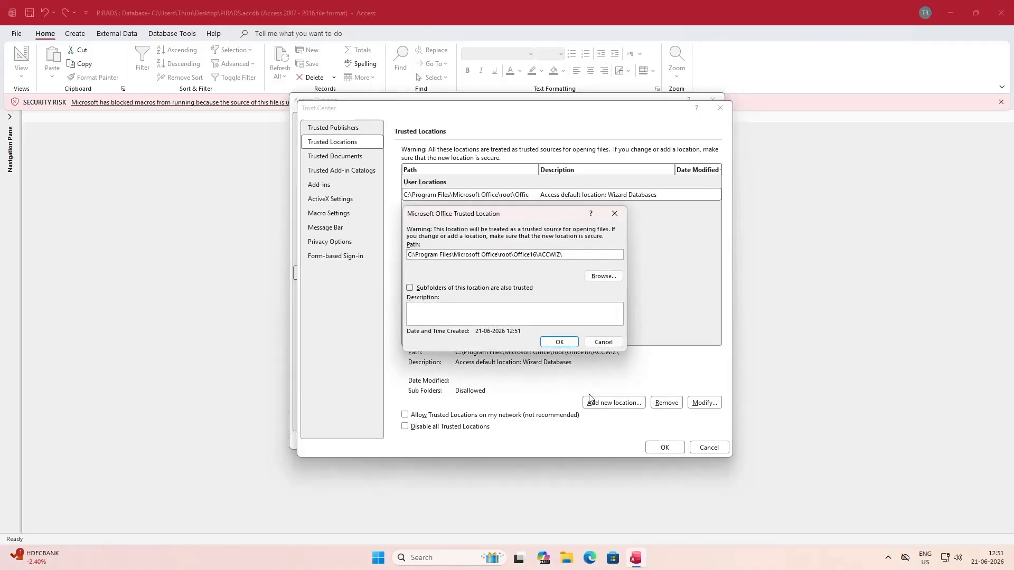
click(604, 277)
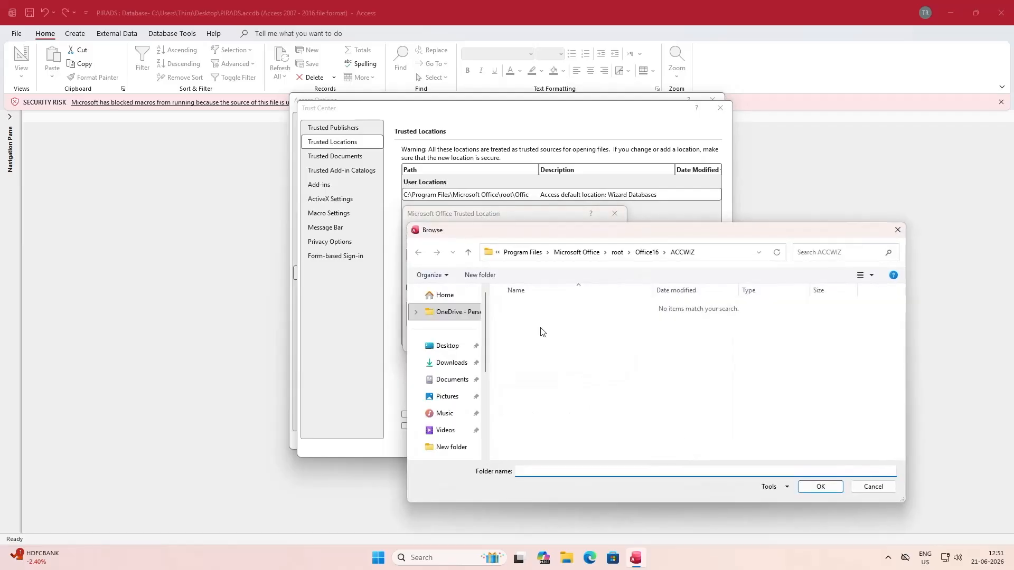
click(821, 487)
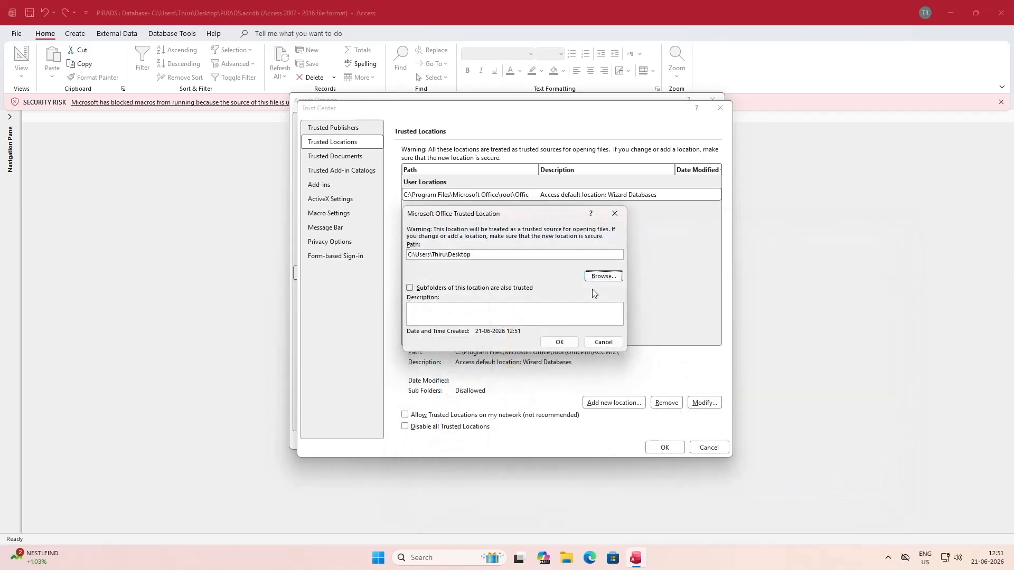
click(410, 289)
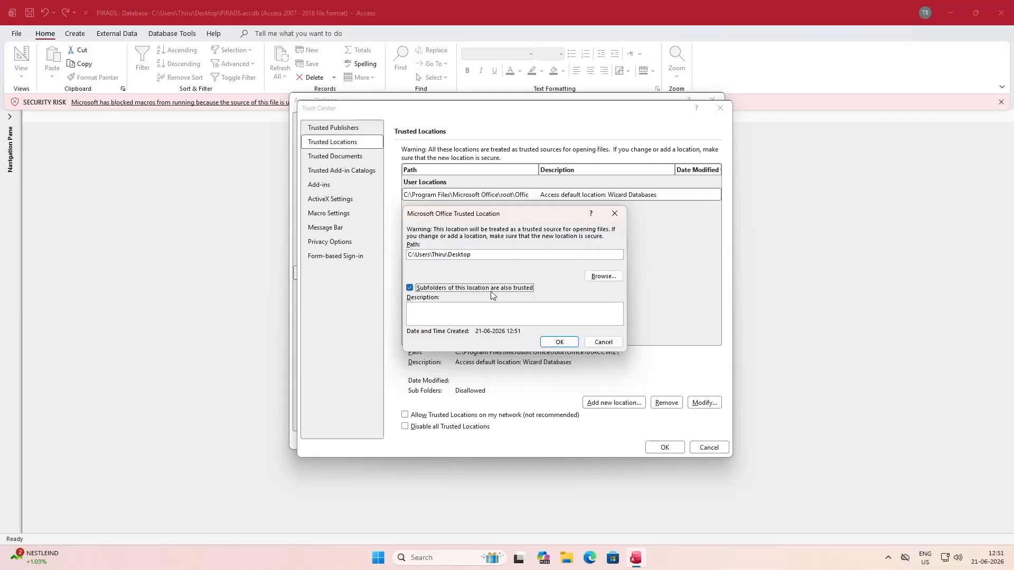
click(557, 342)
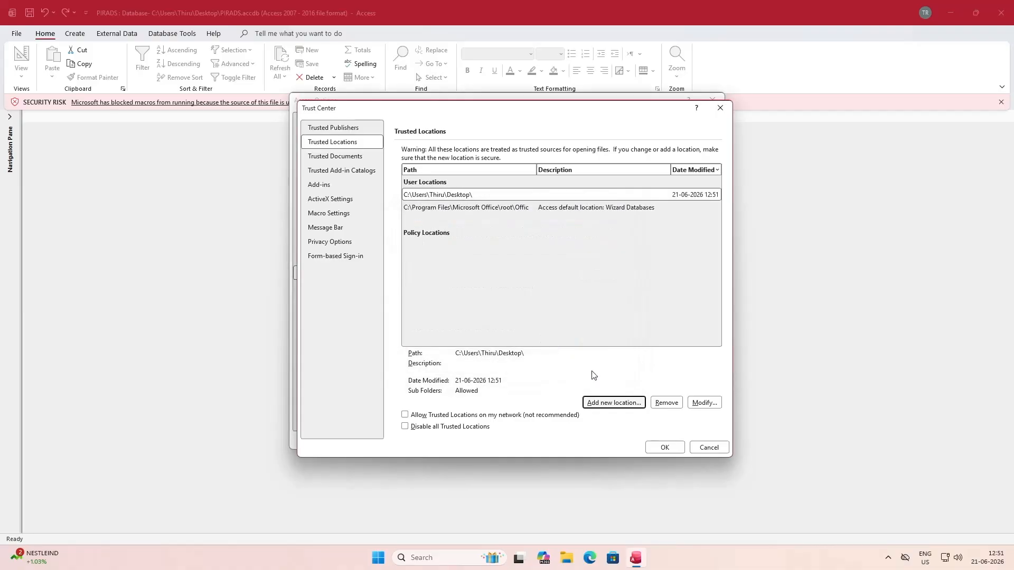
click(665, 448)
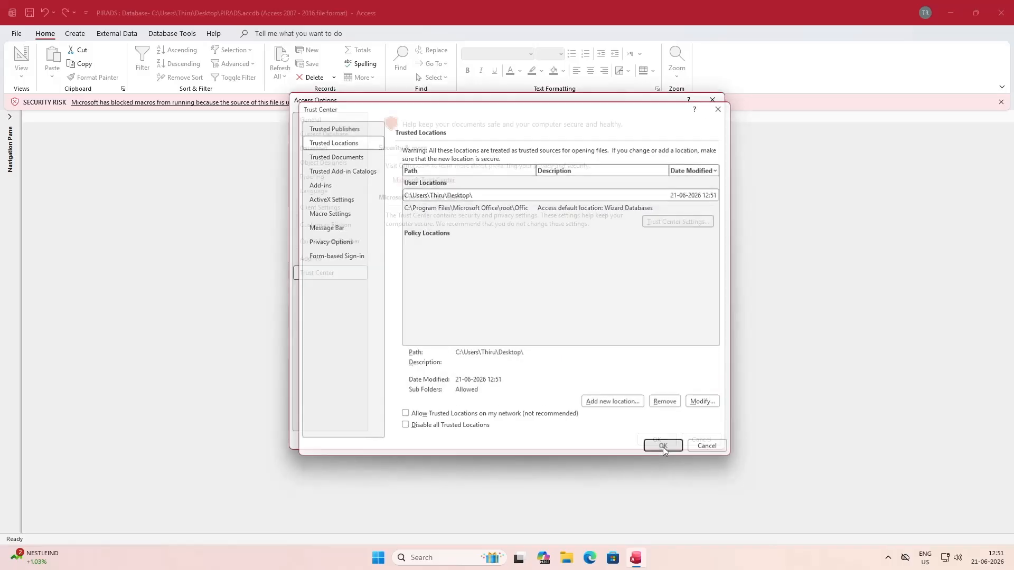
click(661, 440)
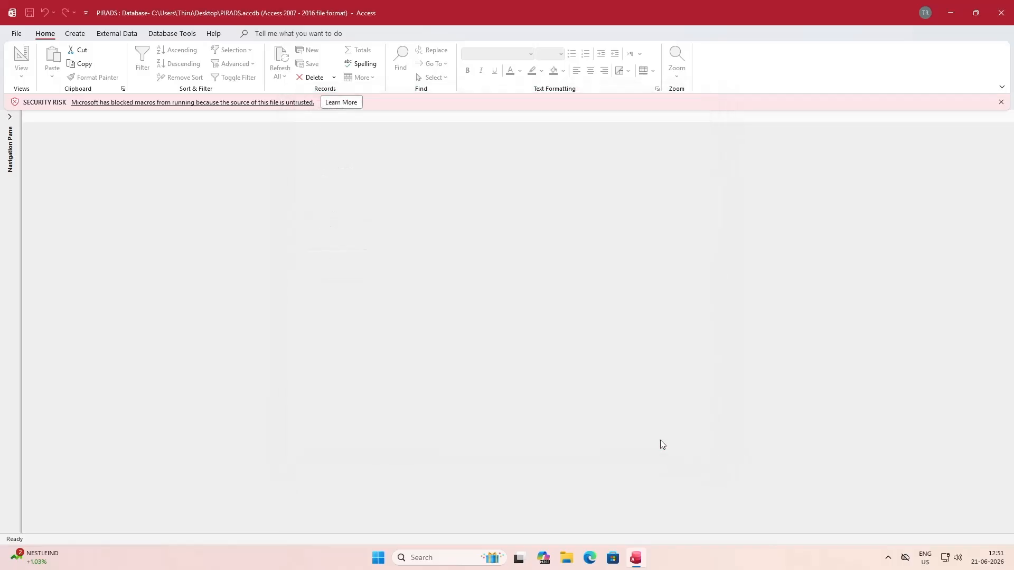
Restart Access, reopen PIRADS.accdb from the Desktop without a security warning, and open the Patient Data form
click(1001, 103)
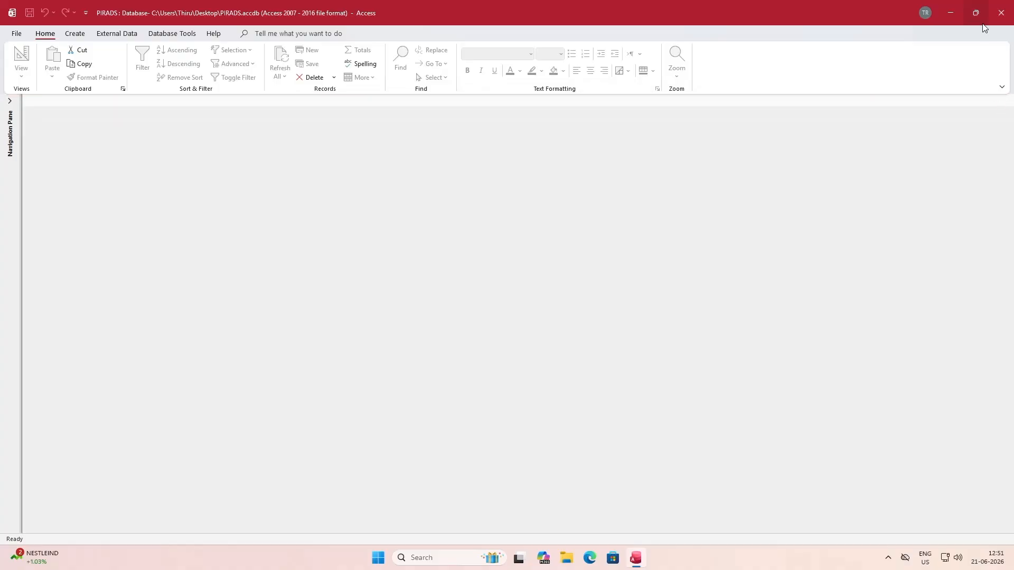
click(1002, 13)
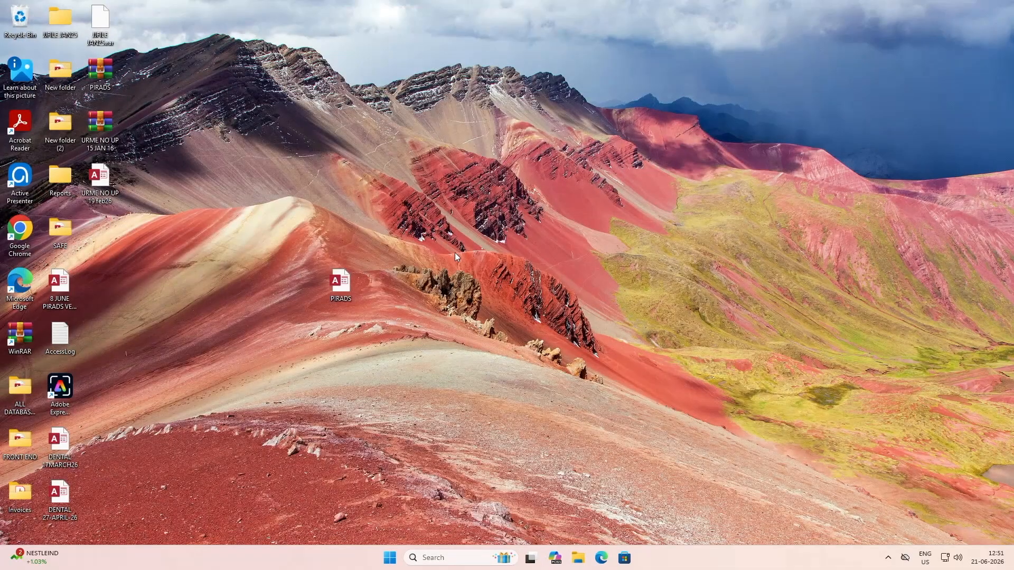
double_click(341, 285)
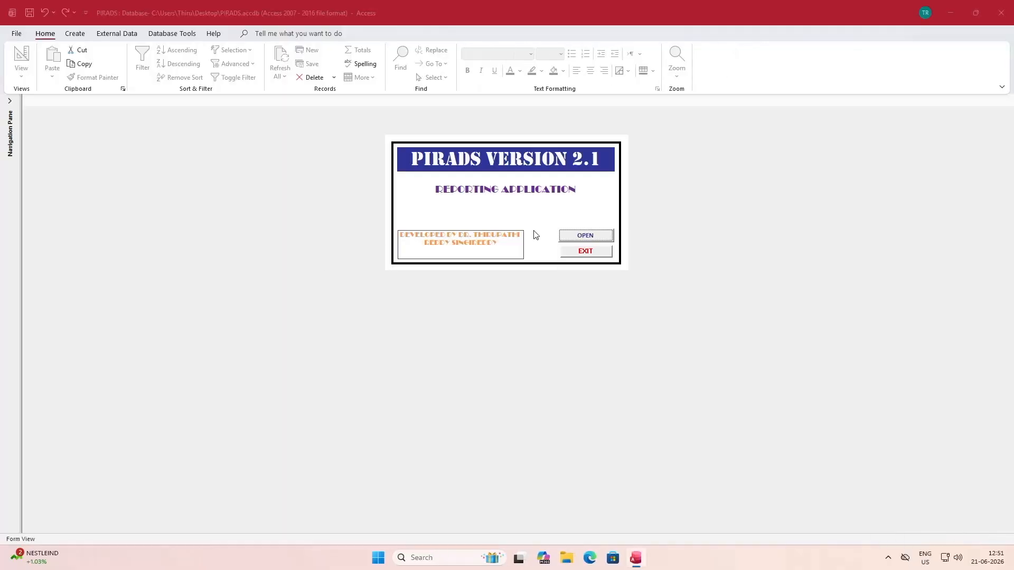
click(584, 236)
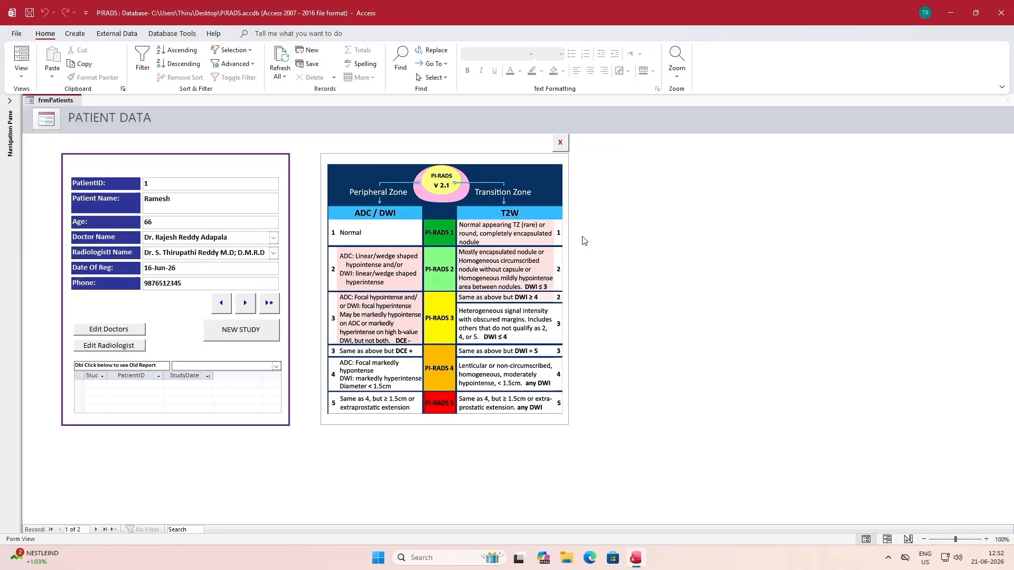
click(888, 558)
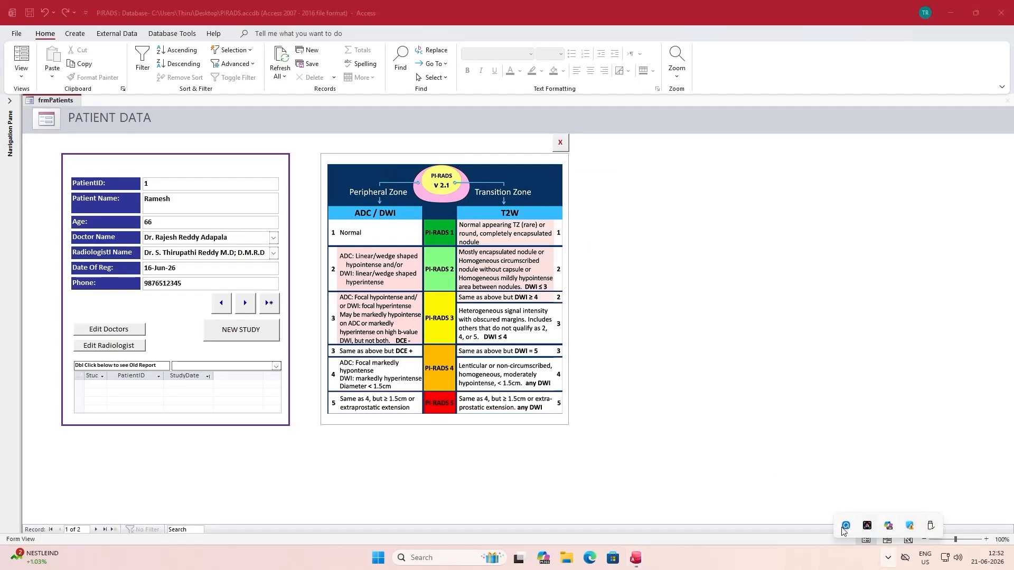